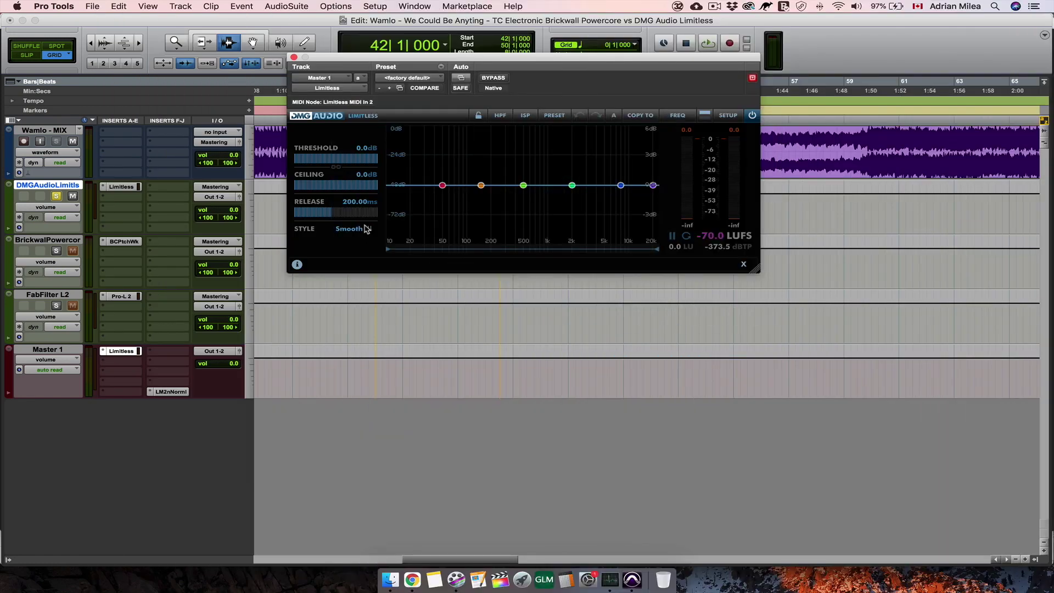
- Enlarge the Limitless plug-in window and reposition it over the edit timeline beside the track inserts
left_click_drag(501, 62, 468, 115)
left_click_drag(723, 324, 923, 417)
left_click_drag(533, 115, 470, 91)
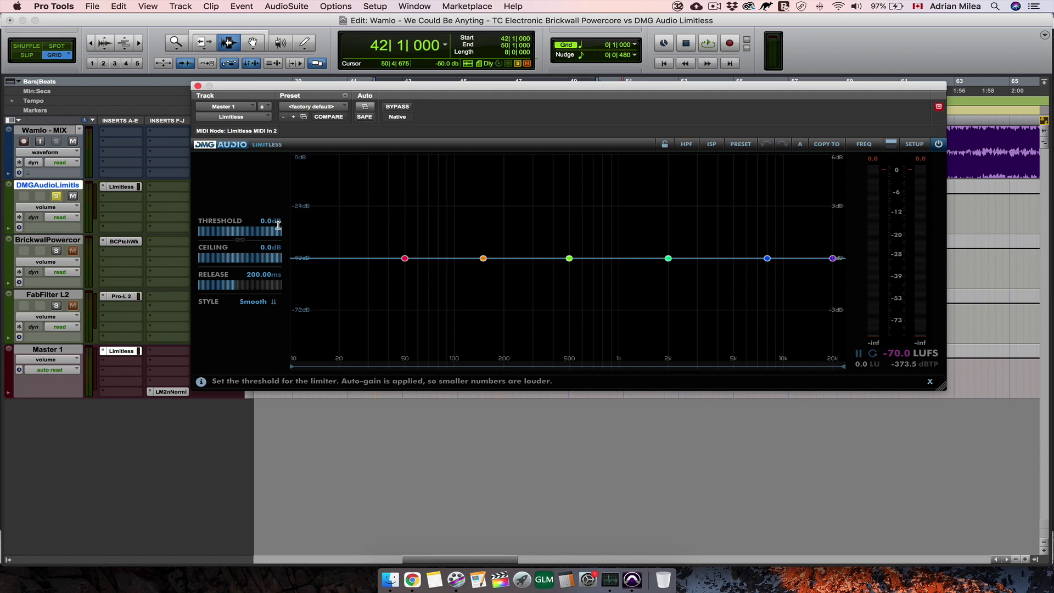
- Set the limiter's ceiling to -0.1 dB and its release to 577.87 ms
left_click_drag(267, 256, 279, 256)
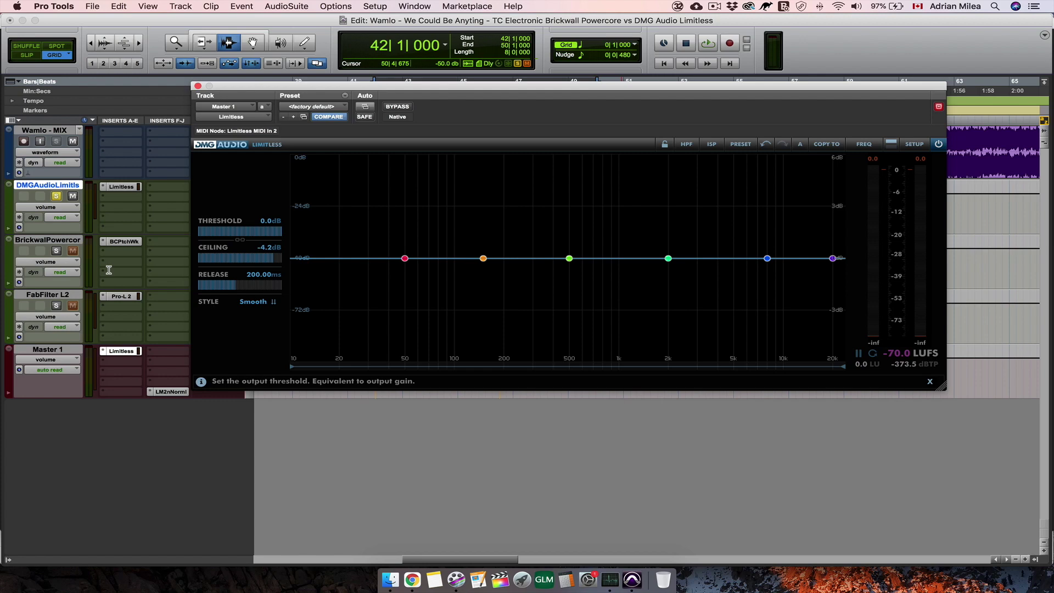
left_click(280, 260)
left_click_drag(239, 290, 273, 289)
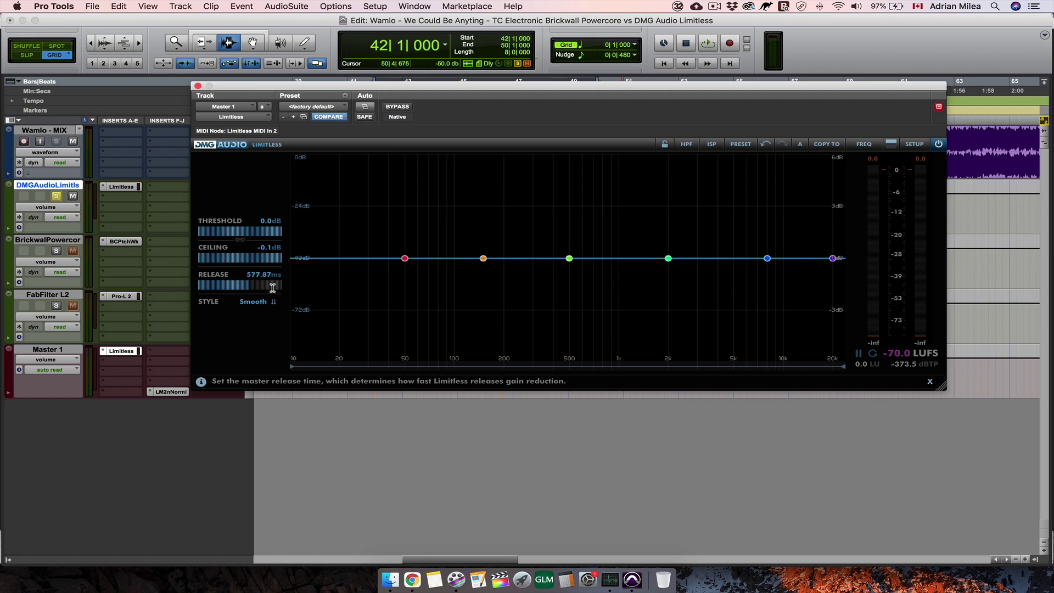
- Try the Manual limiting style, and switch the style to Aggressive
left_click(256, 301)
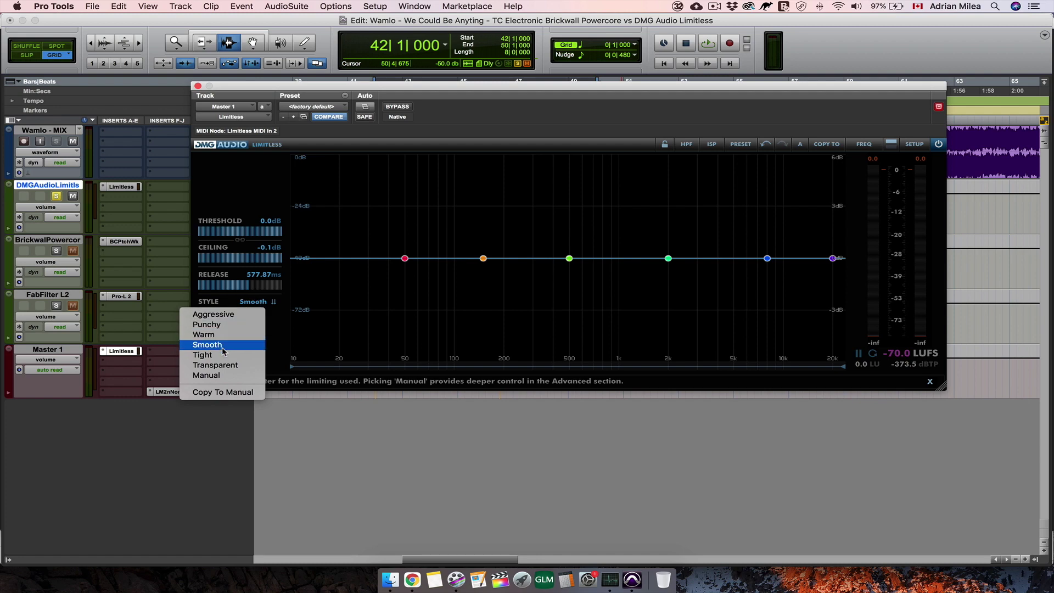
left_click(226, 376)
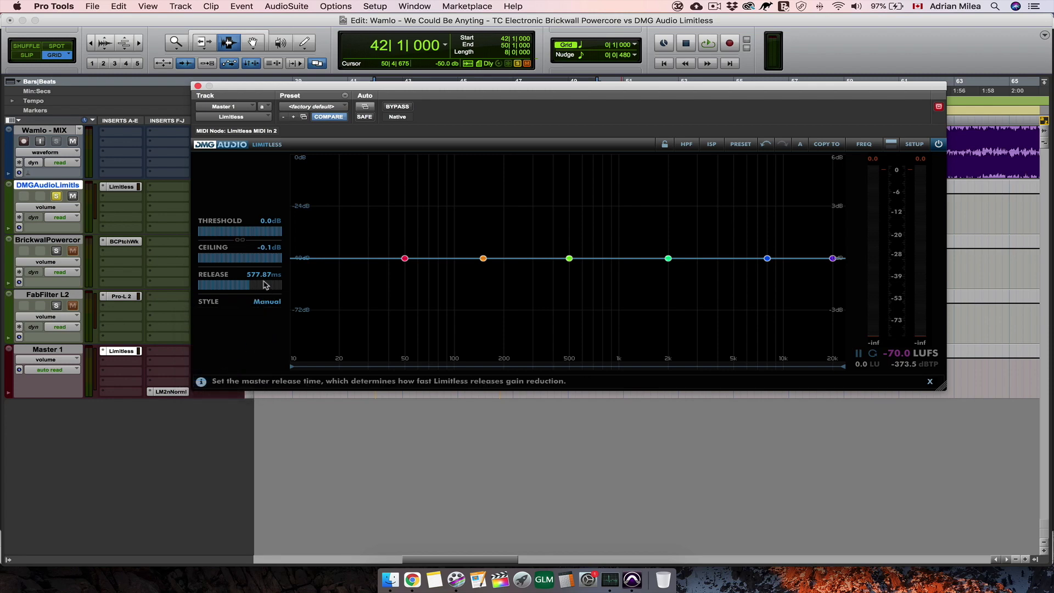
left_click(260, 302)
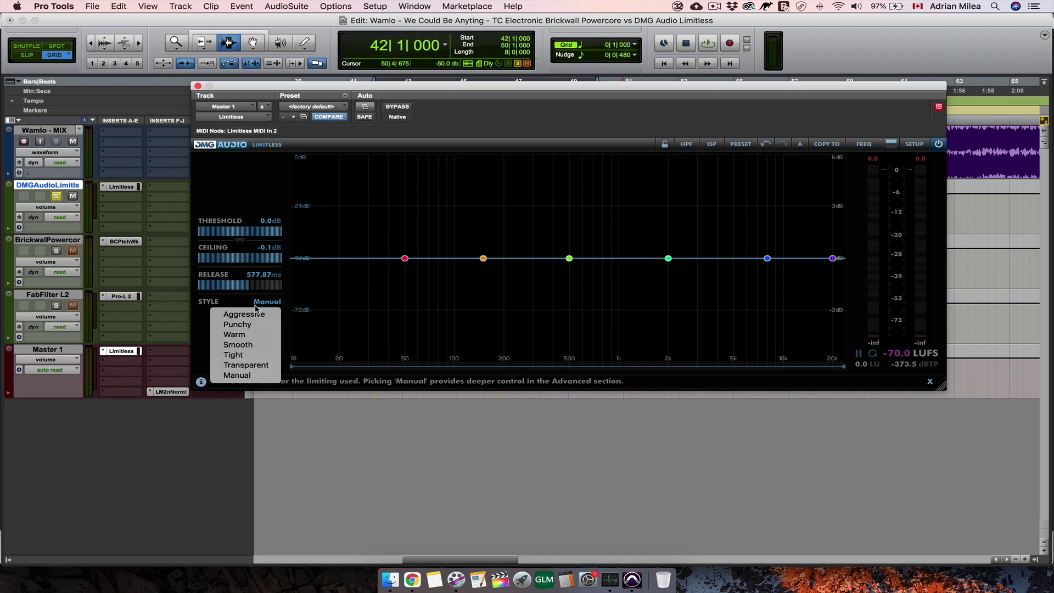
left_click(250, 315)
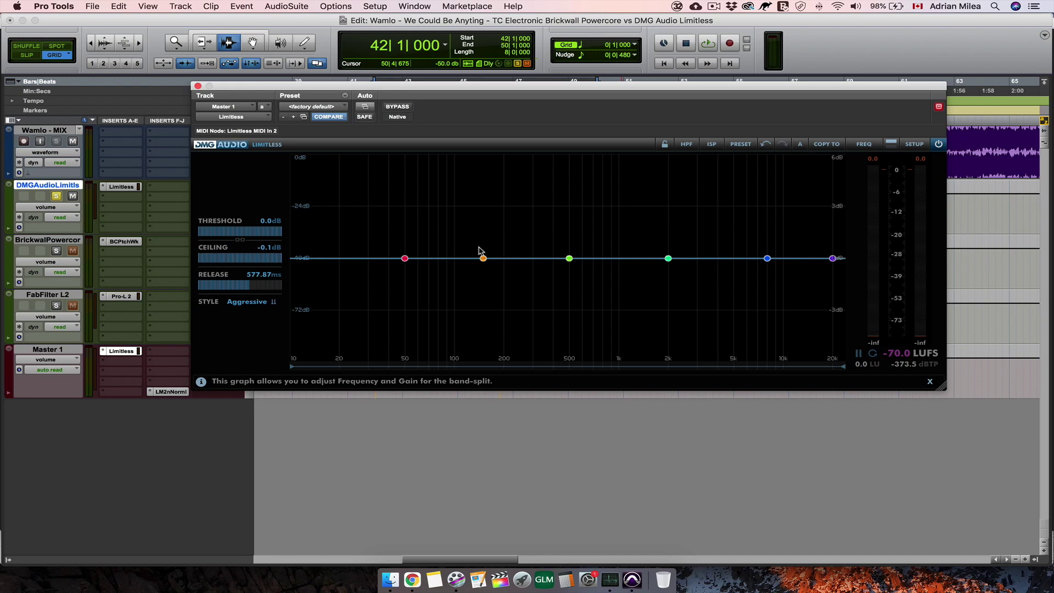
- Boost bands 1 to 4 in the graph, band 4 to about 2.4 kHz and 1.8 dB, and return to the factory default settings
mouse_move(411, 261)
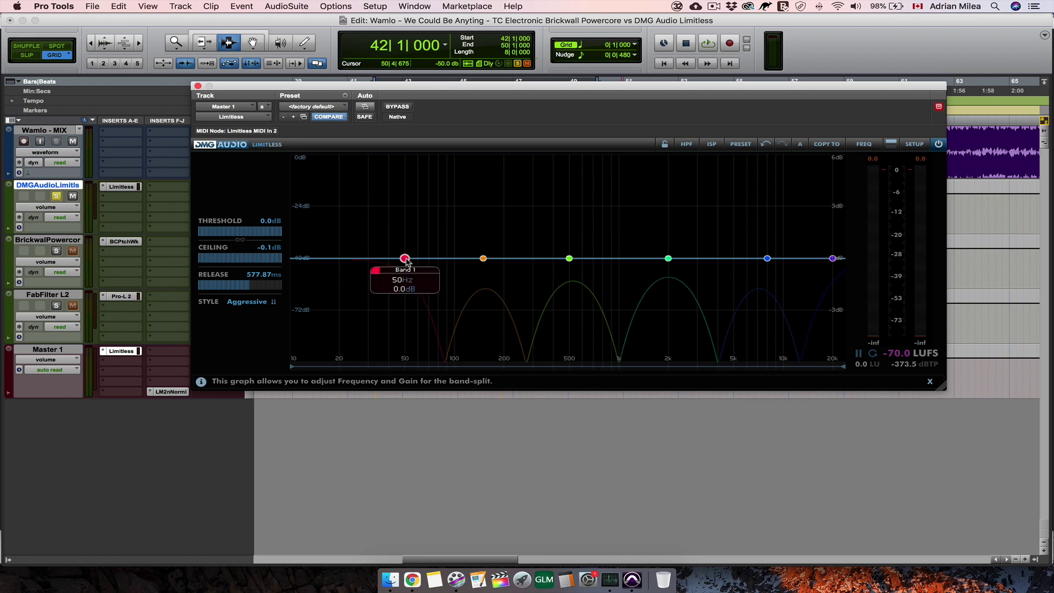
left_click_drag(404, 259, 401, 249)
left_click_drag(483, 258, 489, 214)
left_click_drag(575, 259, 584, 214)
left_click_drag(668, 258, 682, 226)
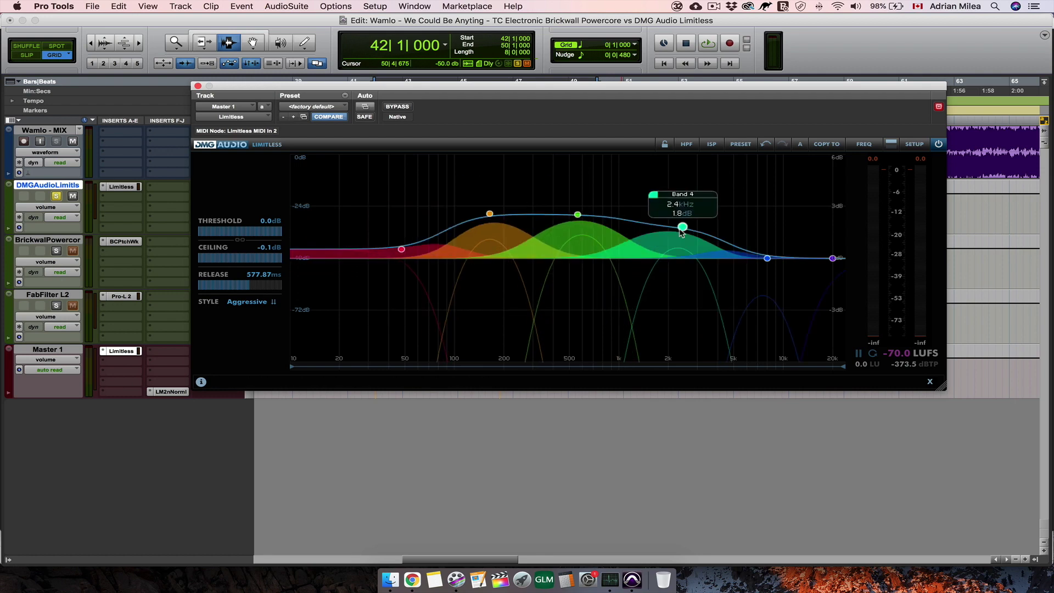
left_click(329, 115)
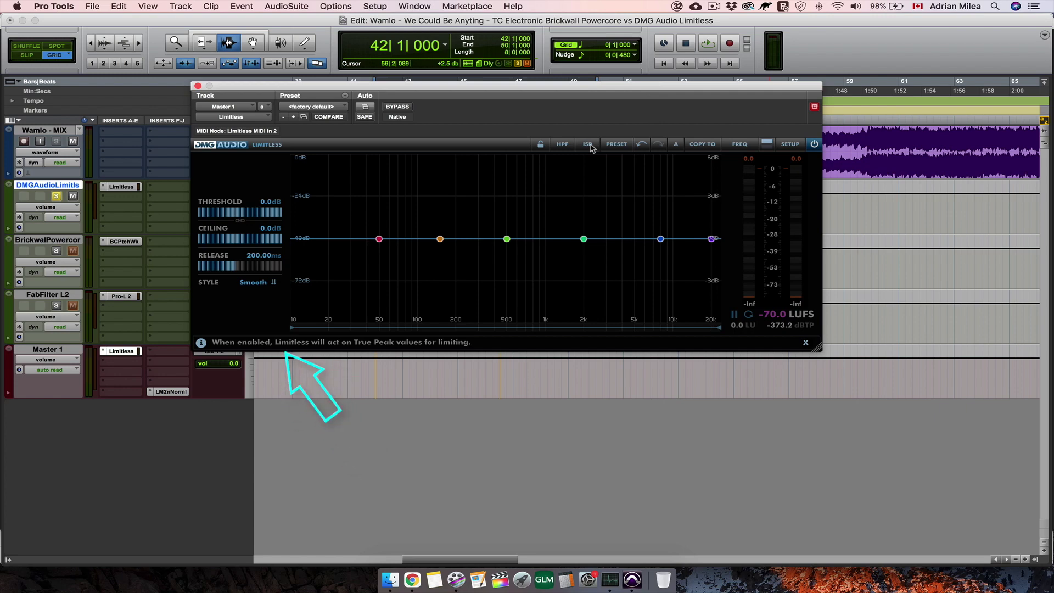
- Open the limiter's preset tray and view the list of available presets without loading one
left_click(610, 145)
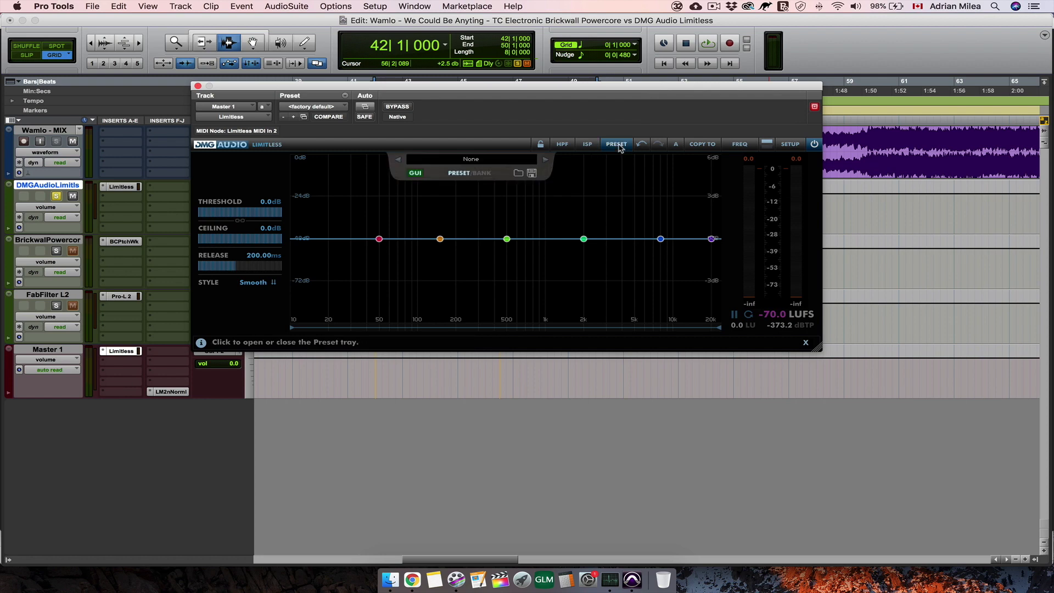
left_click(511, 160)
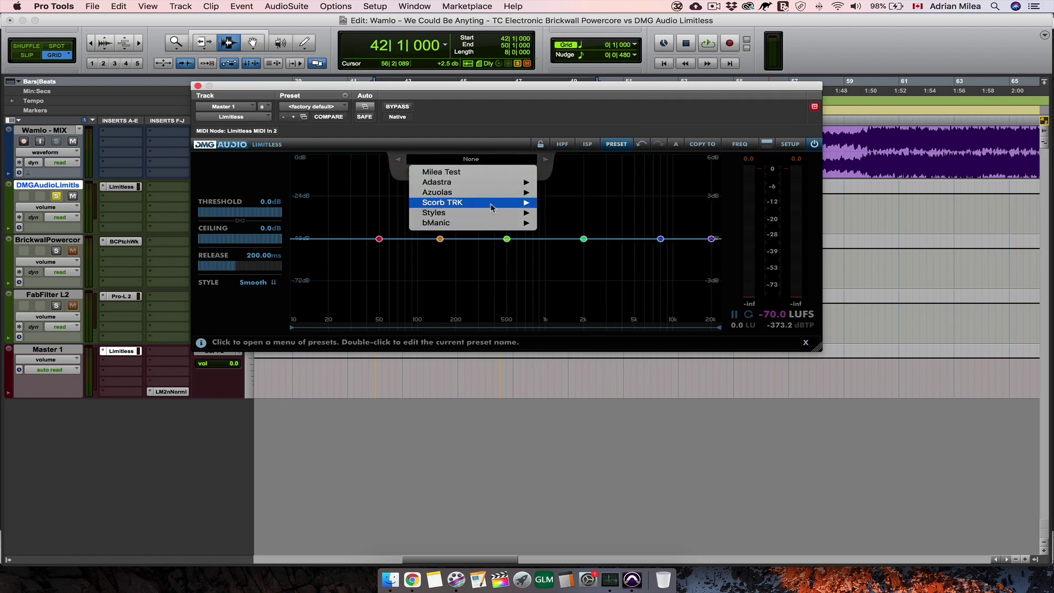
mouse_move(491, 206)
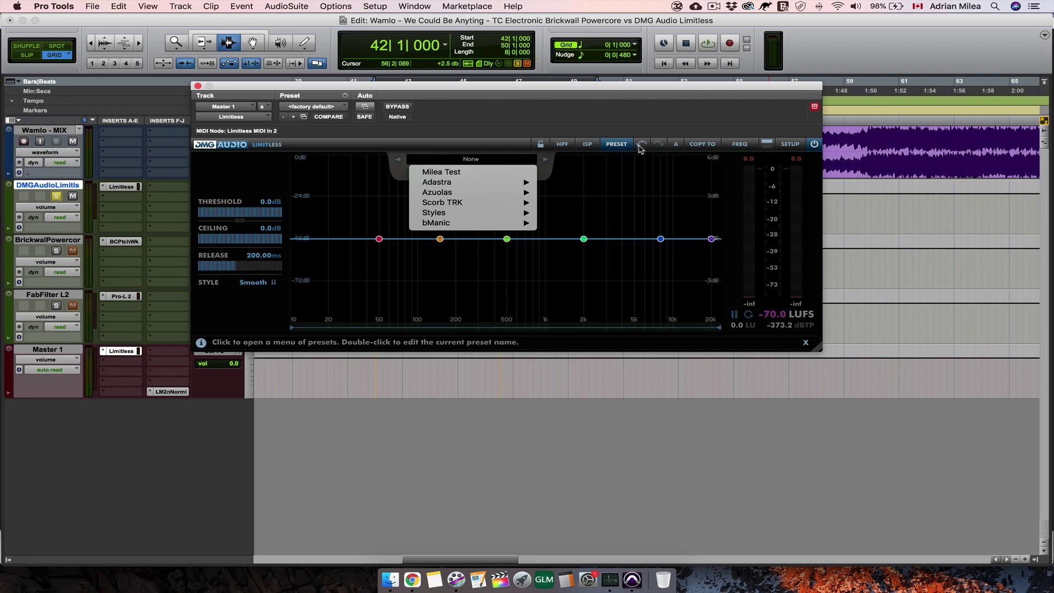
left_click(685, 131)
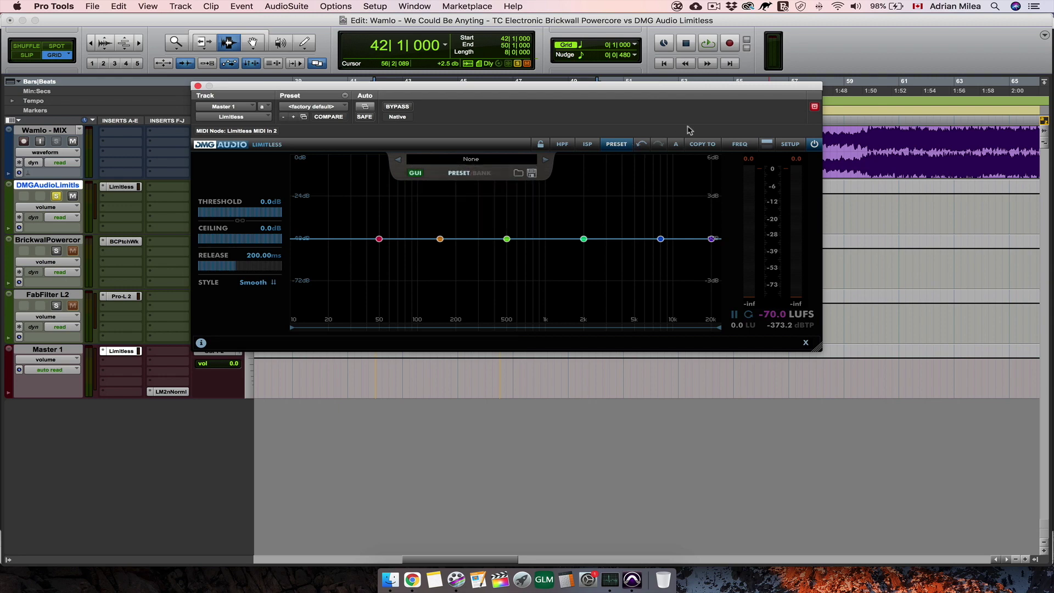
- View the limiter's Time and History displays, return to the Freq graph, and examine the output and loudness meters
left_click(744, 147)
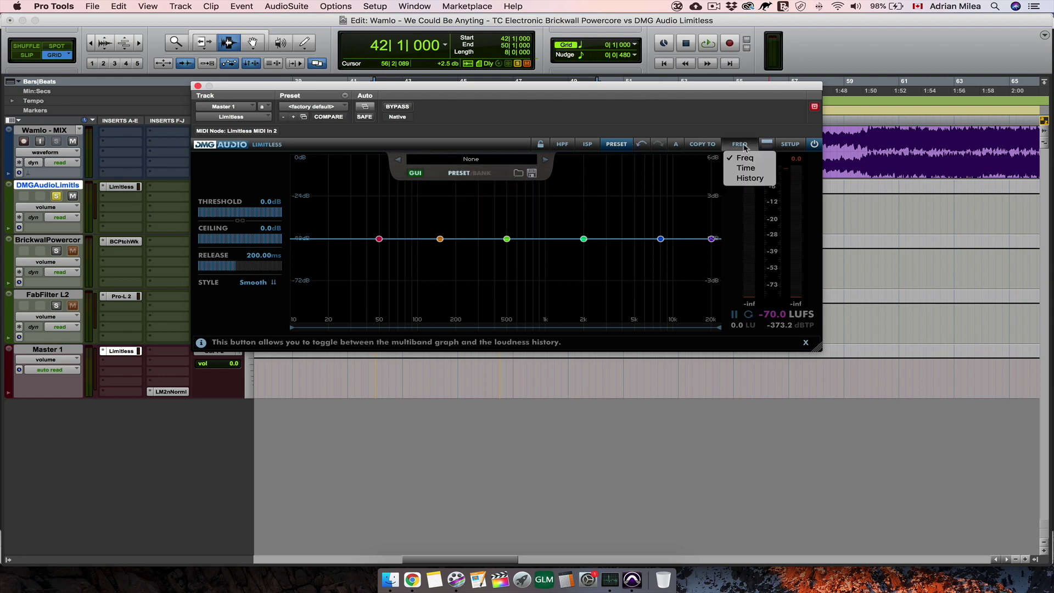
left_click(743, 167)
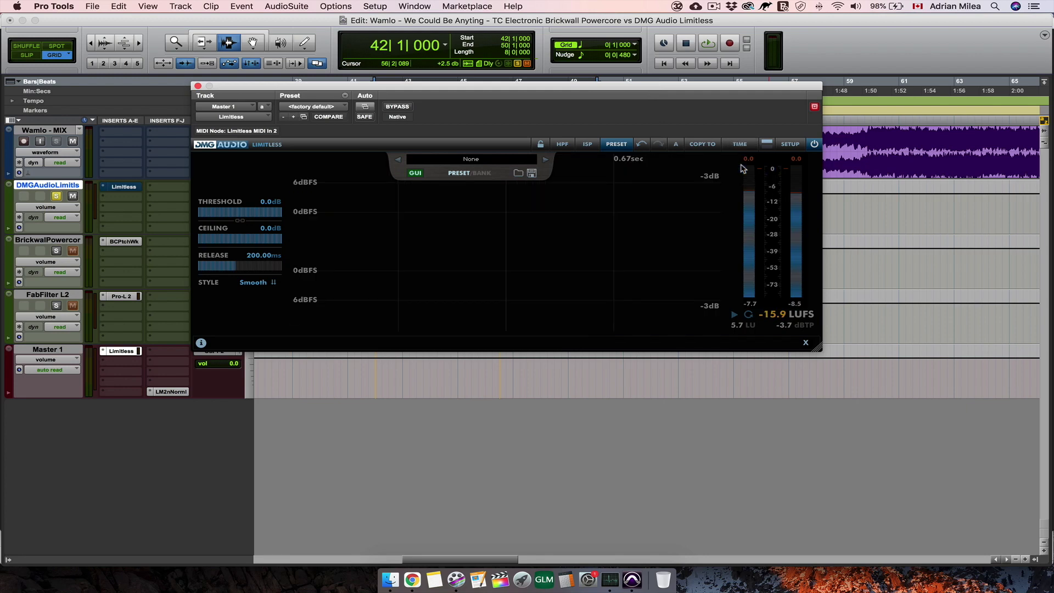
left_click(739, 143)
left_click(745, 182)
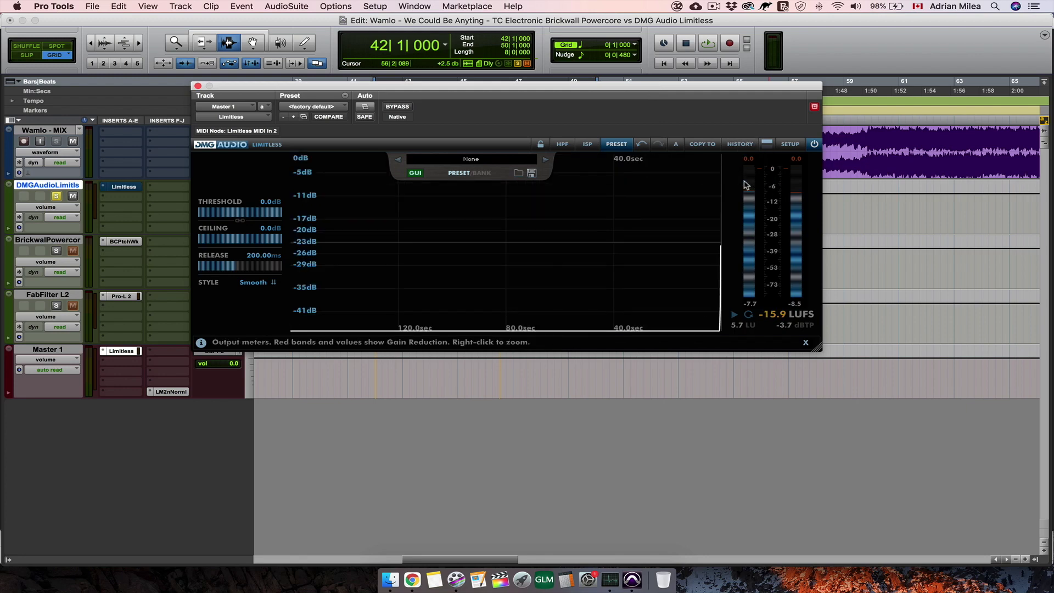
left_click(740, 144)
left_click(742, 156)
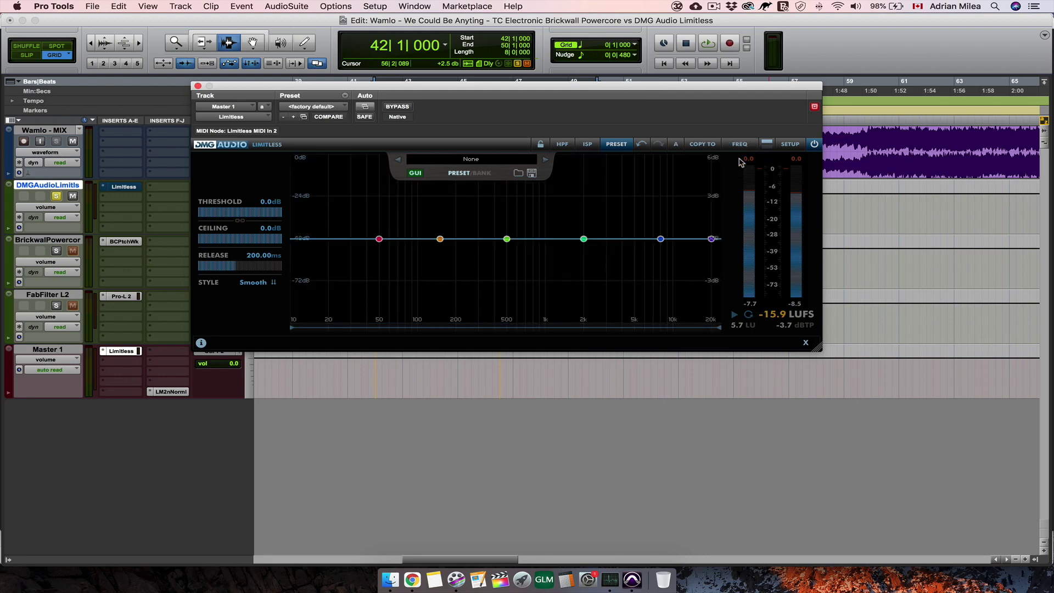
mouse_move(747, 160)
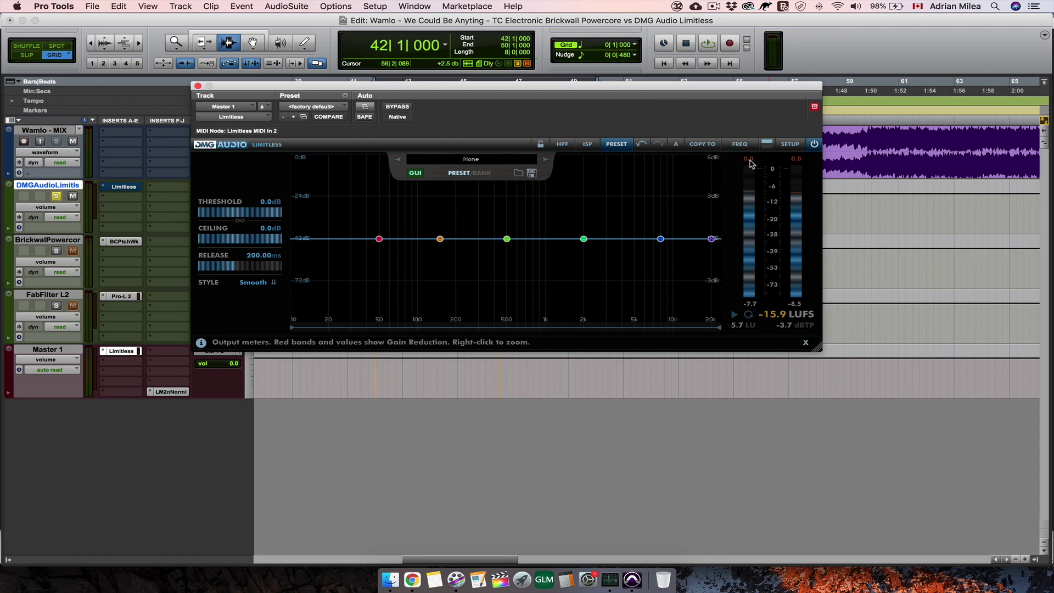
mouse_move(784, 320)
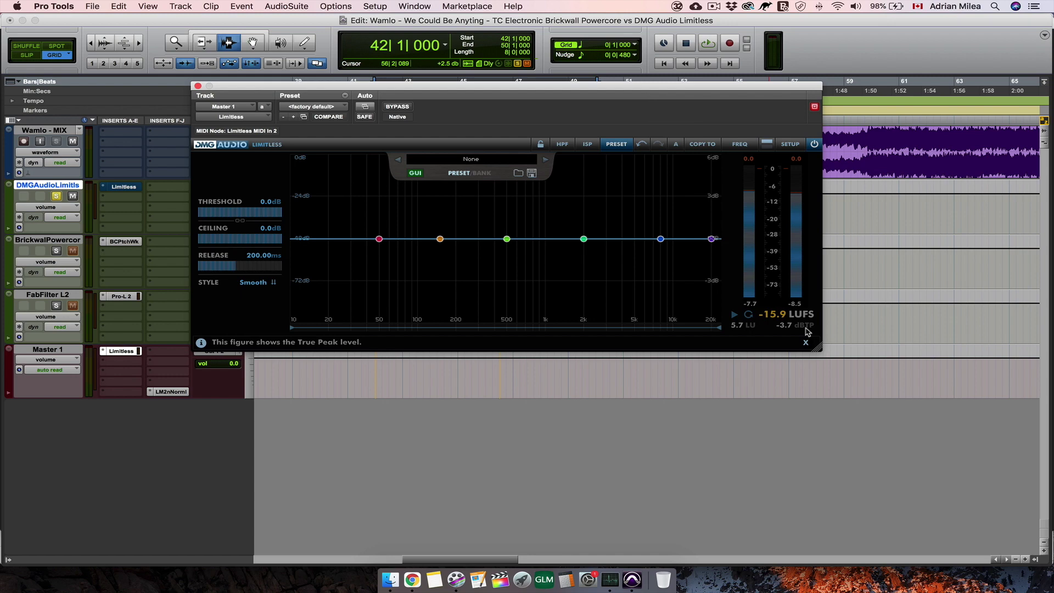
- Show the advanced section and set SWELL clipping with 0.4 dB drive, 54% soften, 19% amount, 1.2 dB trim and x64 oversampling
left_click(768, 145)
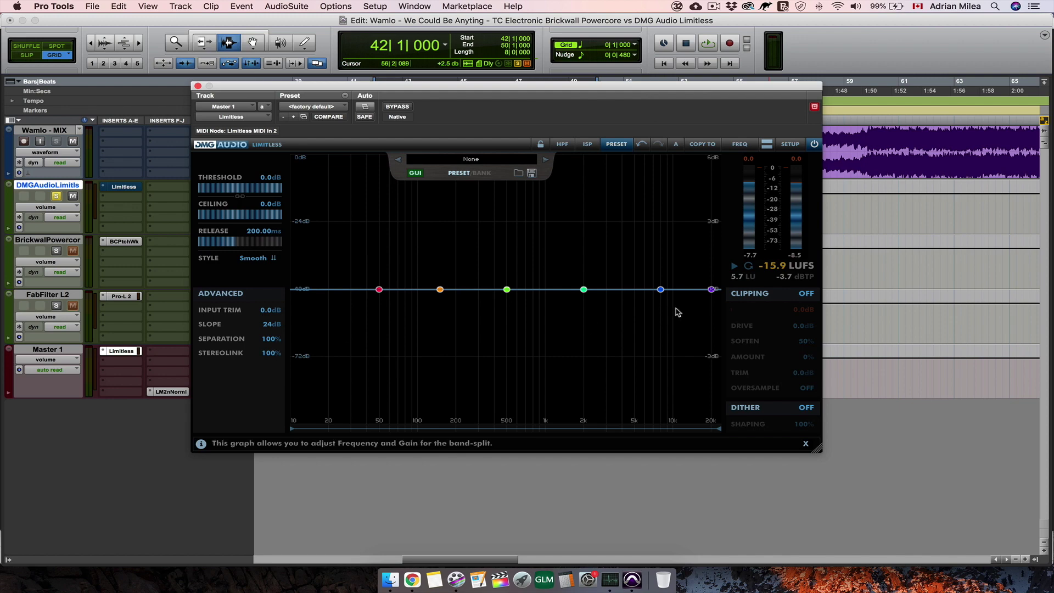
left_click(806, 293)
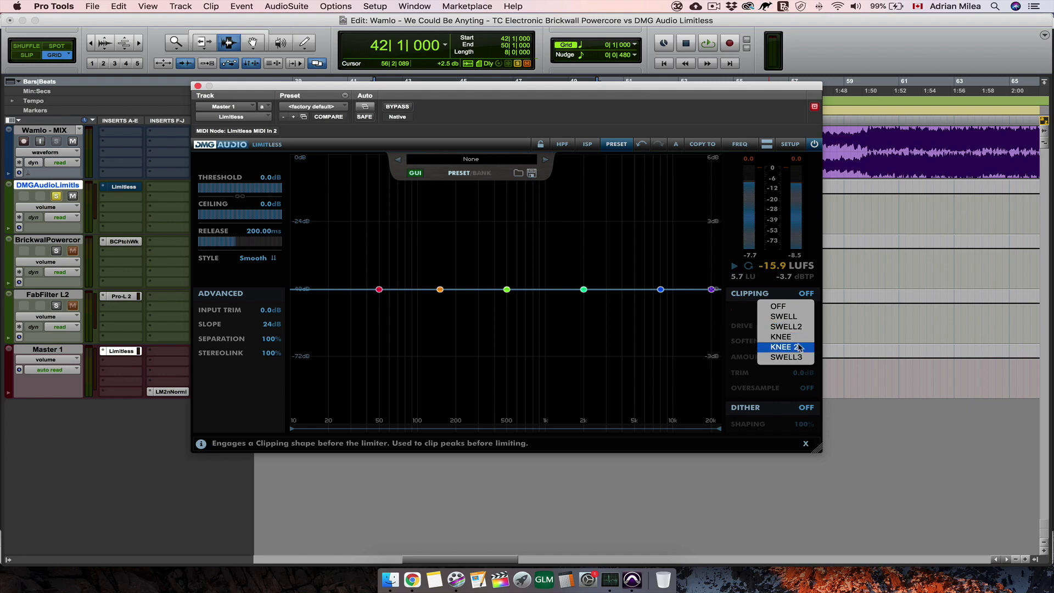
left_click(797, 317)
left_click_drag(799, 320, 812, 335)
left_click_drag(803, 374, 801, 369)
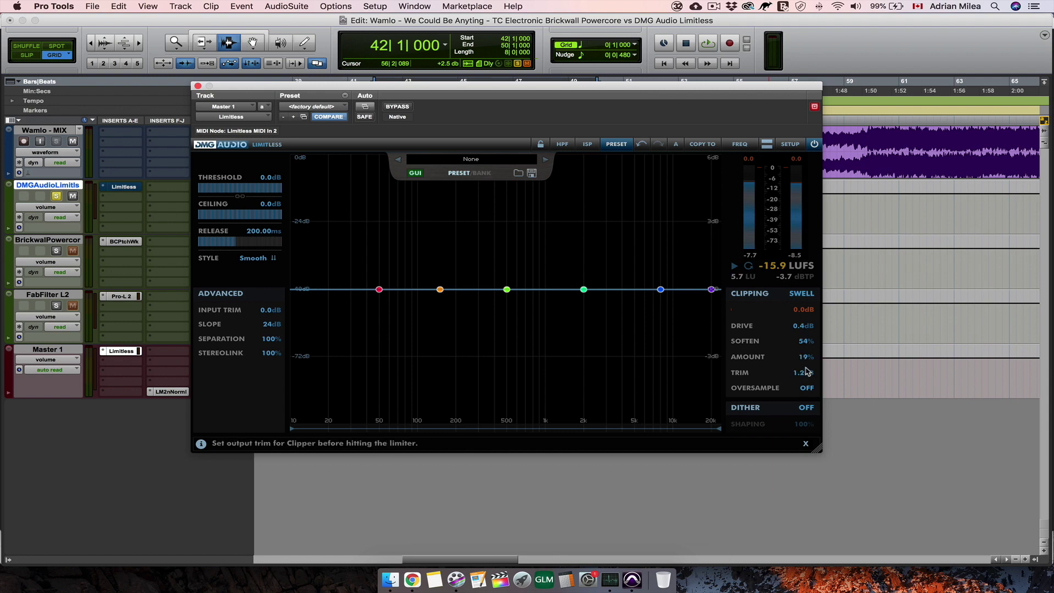
left_click(806, 387)
left_click(798, 461)
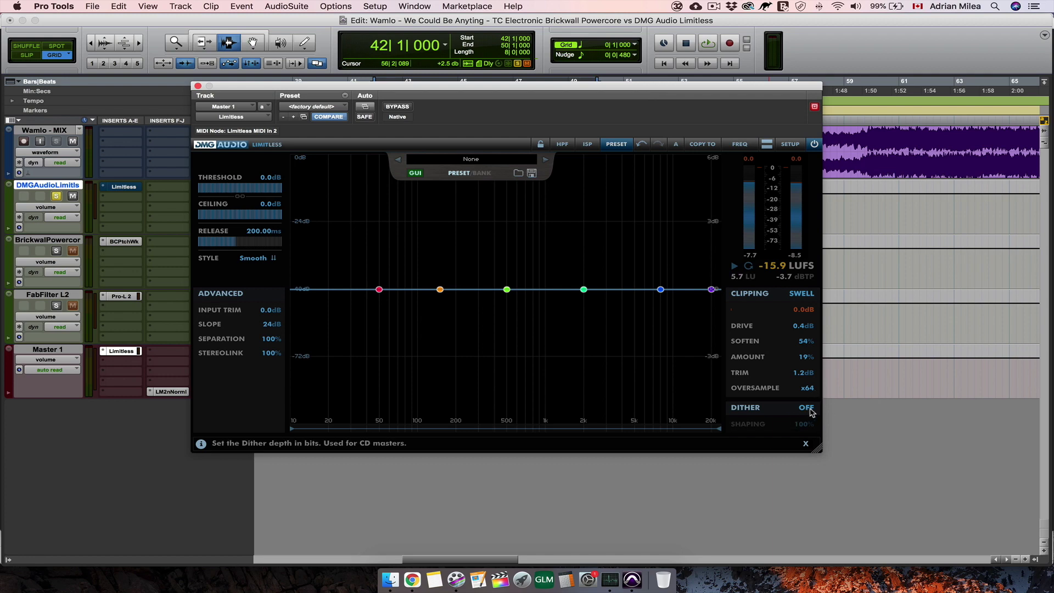
- Set the dither to 24bit with noise shaping at 97%
left_click(809, 409)
left_click(805, 431)
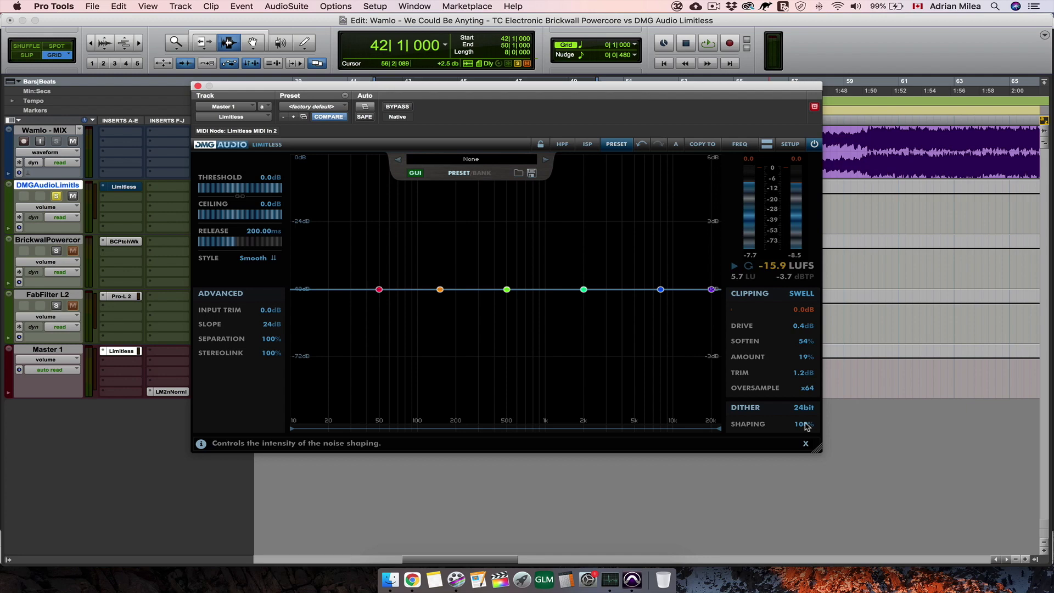
left_click_drag(806, 427, 808, 432)
- Set the Band Strips display to Show in the limiter's instance preferences and close the setup
left_click(792, 146)
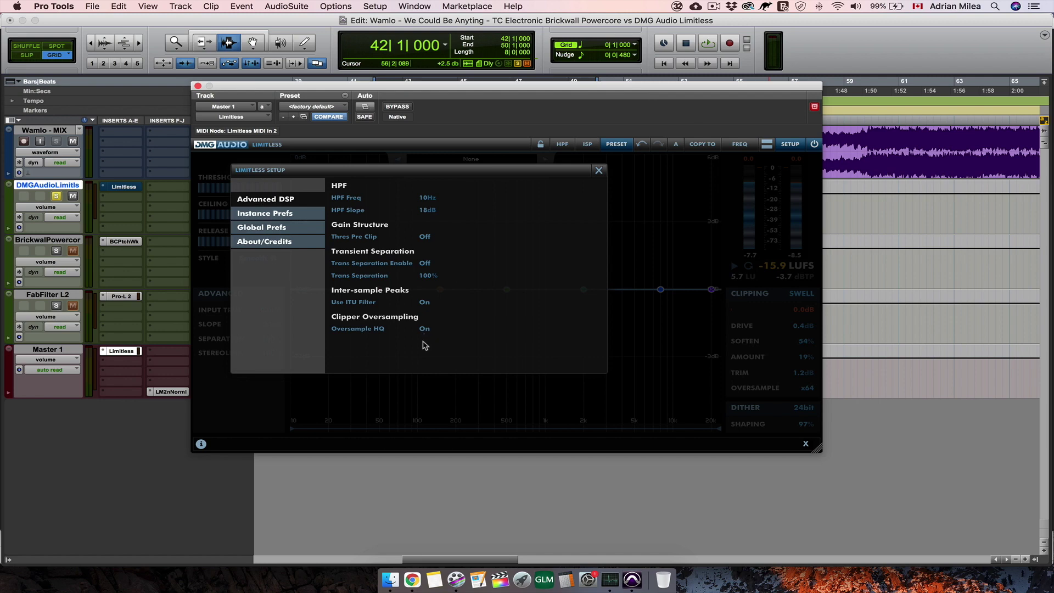
left_click(276, 214)
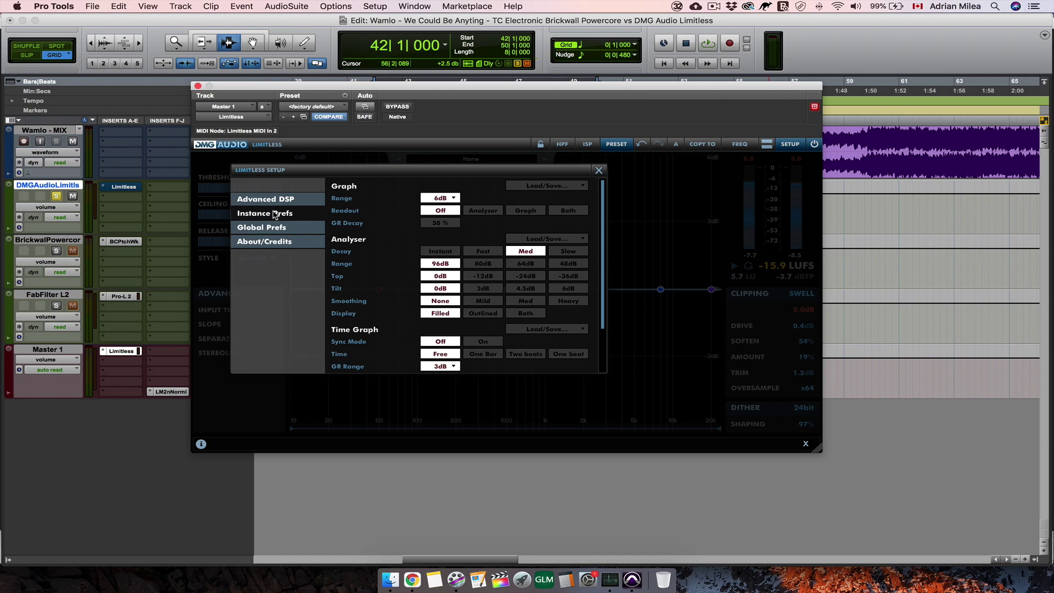
scroll(495, 290, "down", 3)
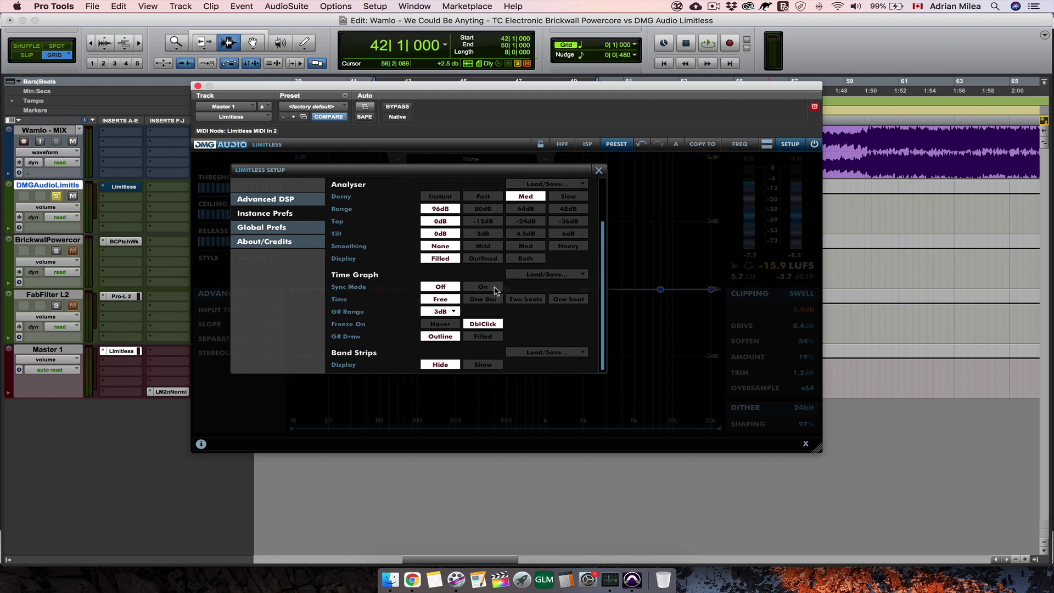
left_click(483, 364)
left_click(599, 170)
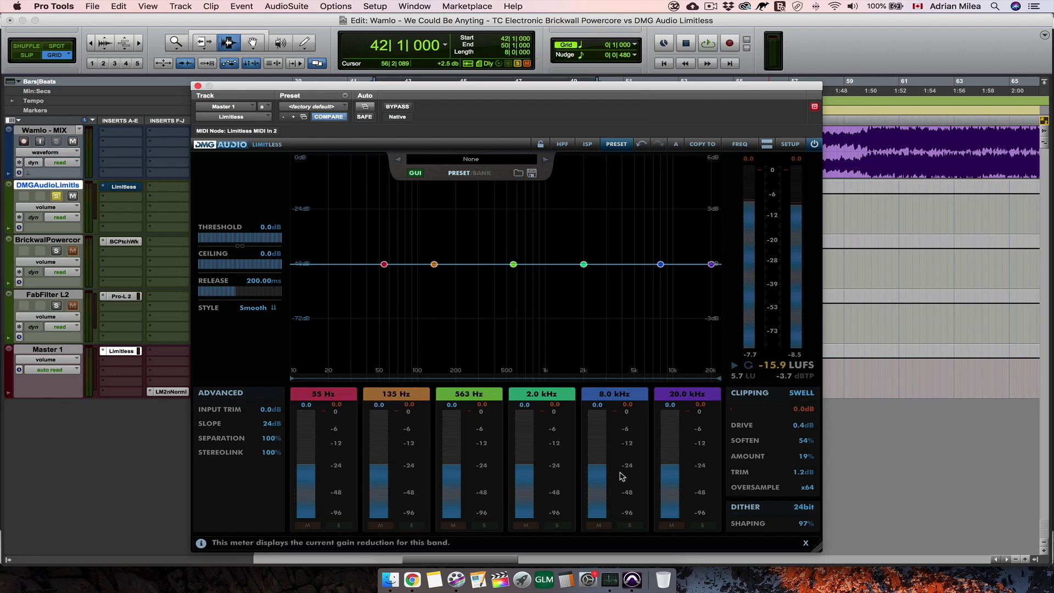
- Boost band 4 to about 1.2 dB at 2.7 kHz, the 8.0 kHz band to 2.1 dB and the 20.0 kHz band to 0.8 dB
mouse_move(585, 266)
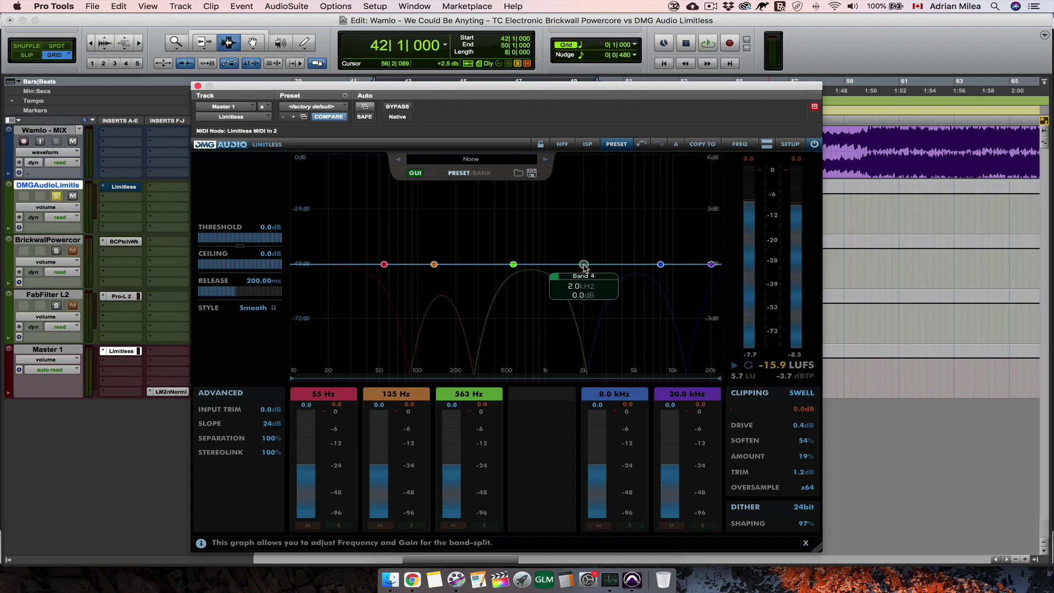
left_click_drag(583, 265, 600, 244)
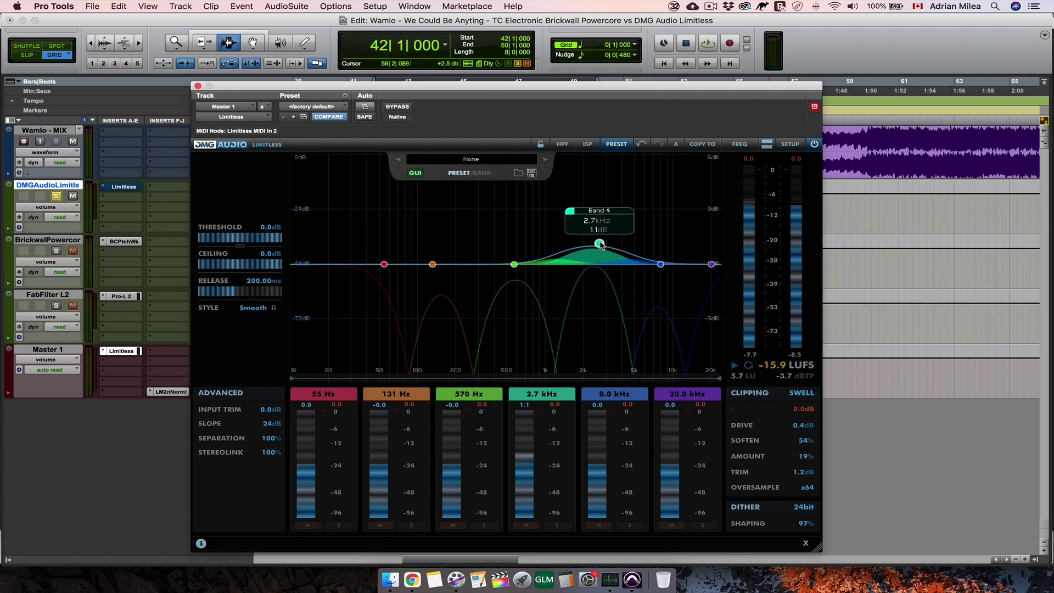
mouse_move(662, 265)
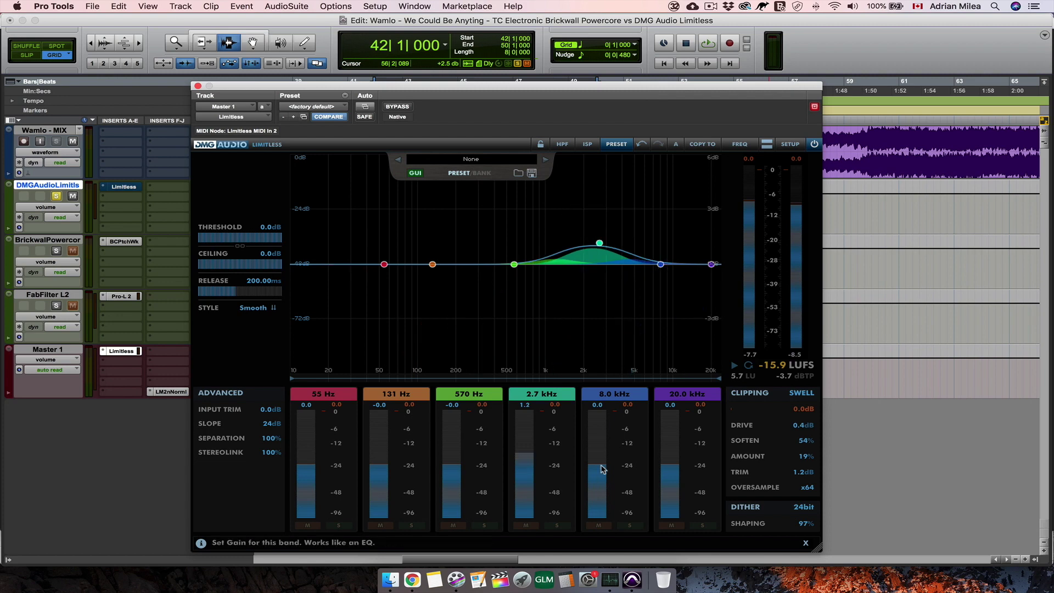
left_click_drag(600, 471, 604, 447)
left_click_drag(675, 456, 675, 447)
- Change the limiting style to Transparent
left_click(257, 307)
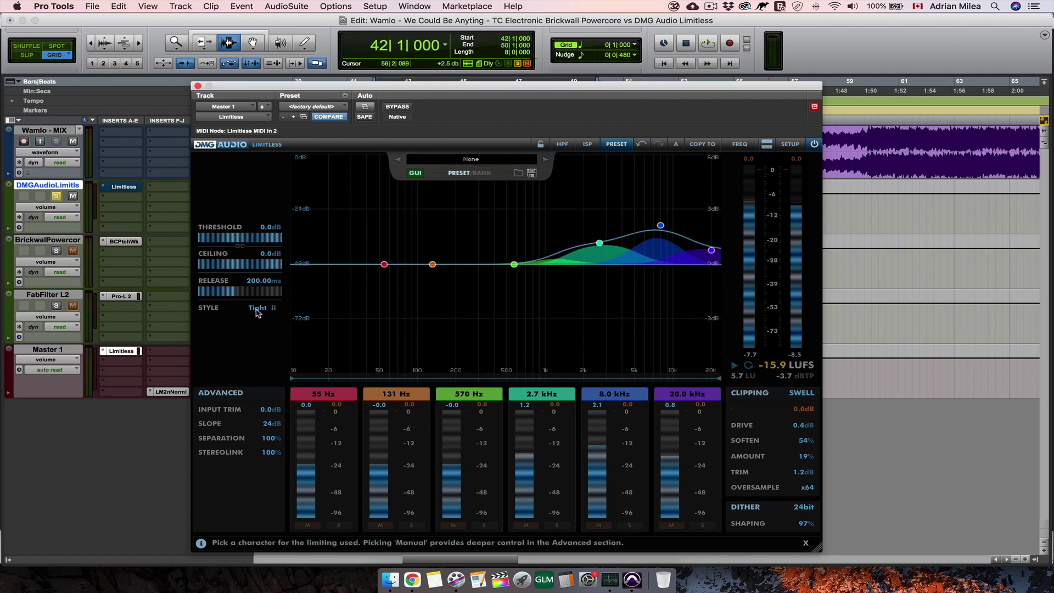
left_click(258, 309)
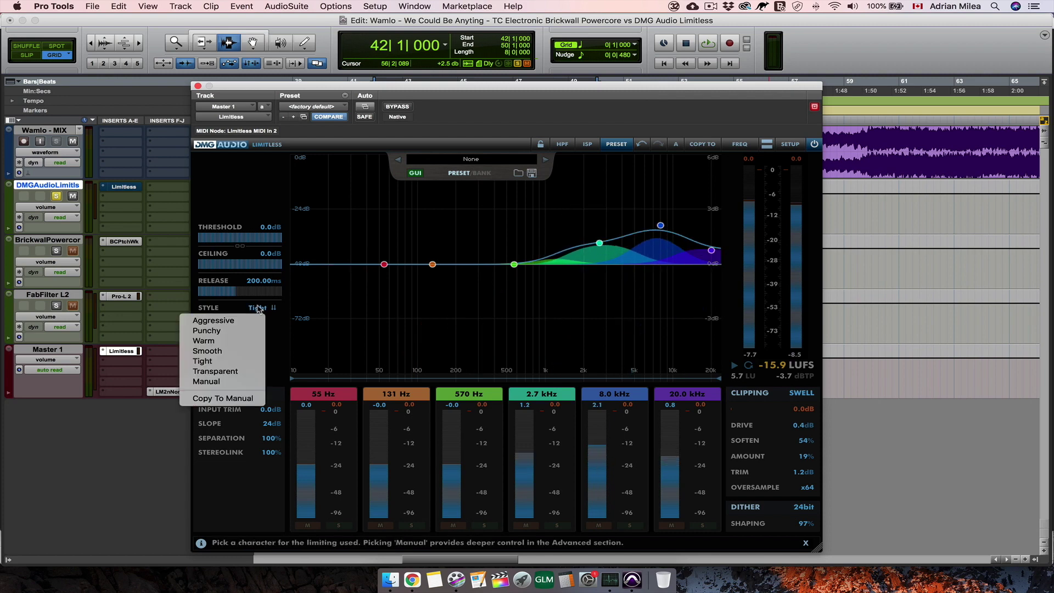
left_click(219, 371)
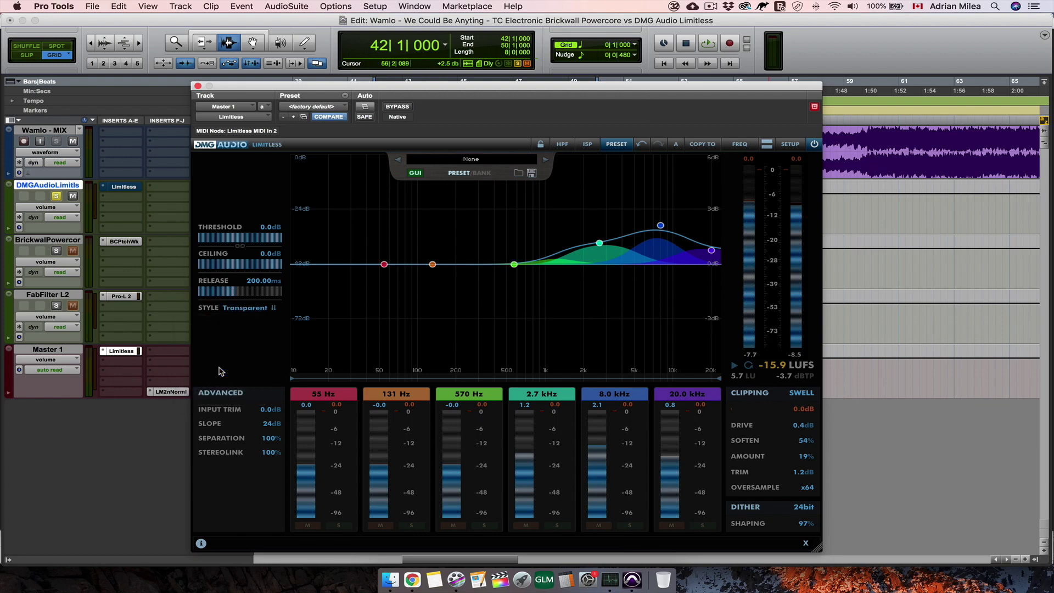
- Switch the limiting style between the preset characters and Manual to compare the Advanced settings each one carries over
left_click(275, 311)
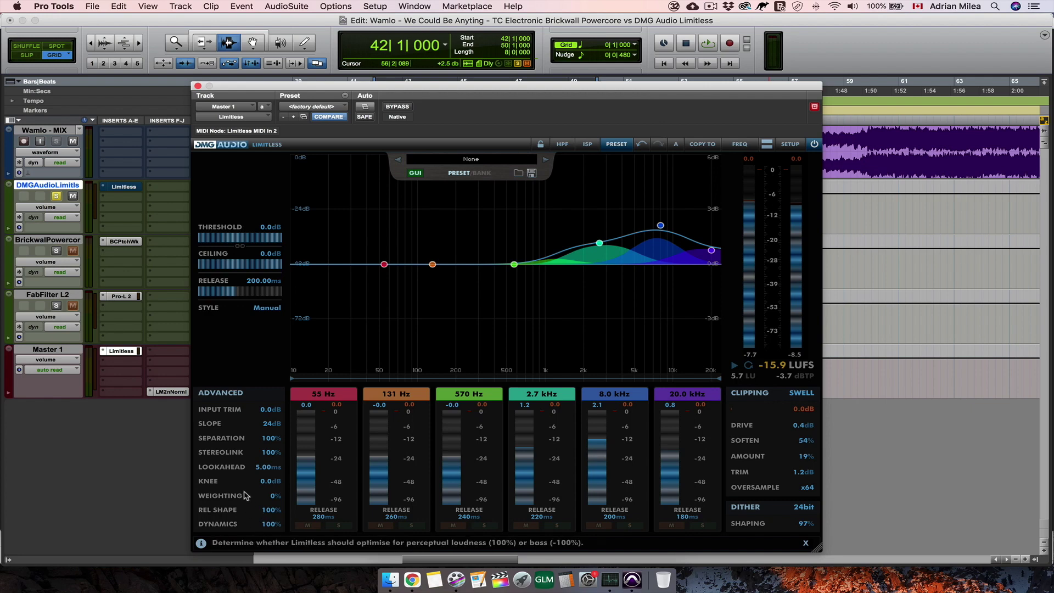
left_click(267, 308)
left_click(252, 330)
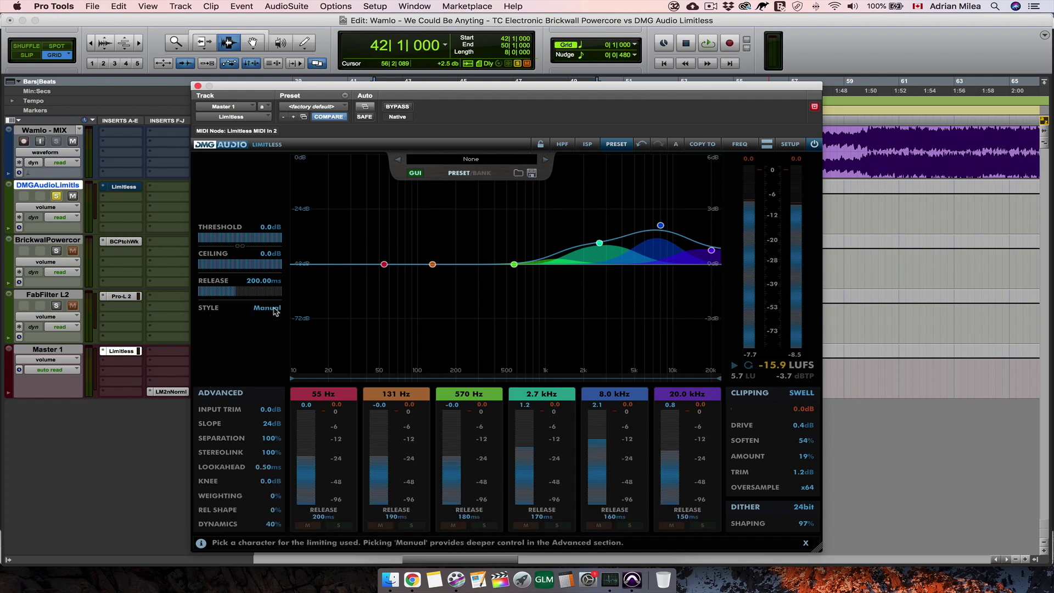
left_click(266, 307)
left_click(261, 320)
left_click(266, 307)
left_click(257, 371)
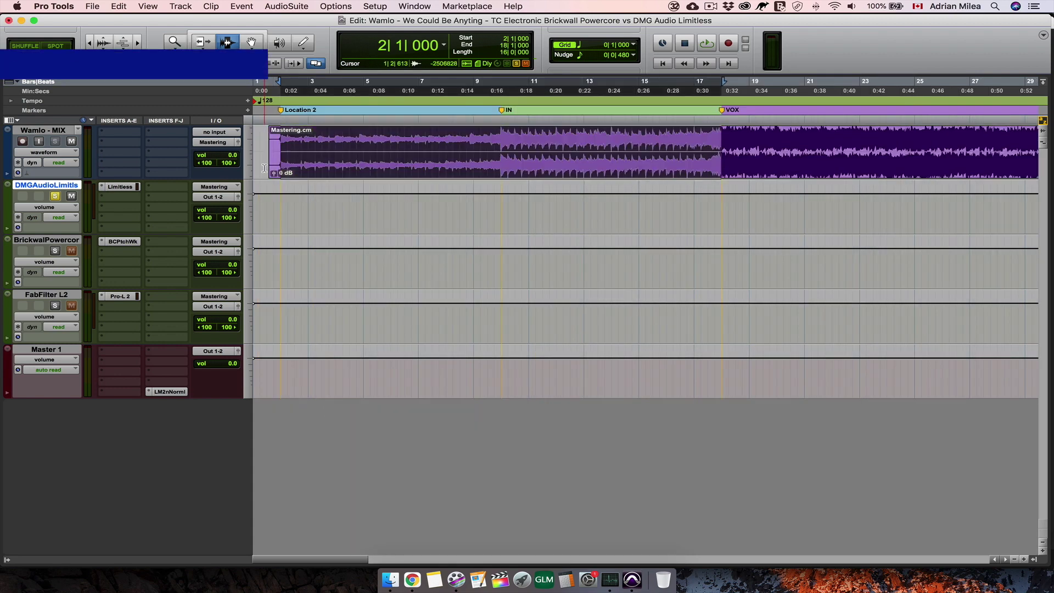
- Loop bars 2 to 18 and alternate the solo between the DMG Audio Limitless and Brickwall PowerCore tracks to compare them, ending with playback stopped
key("space")
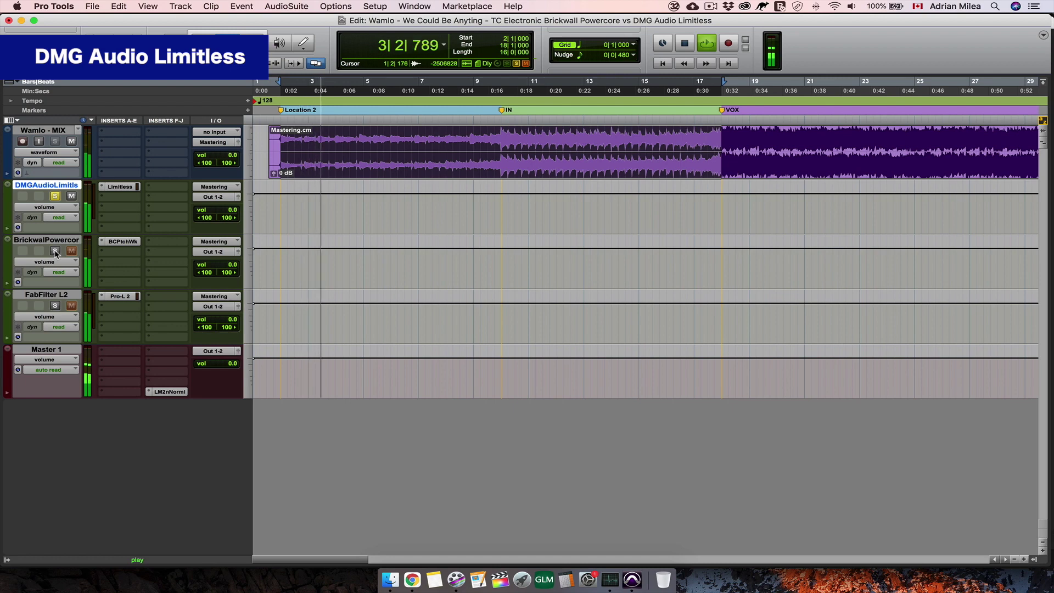
left_click(55, 251)
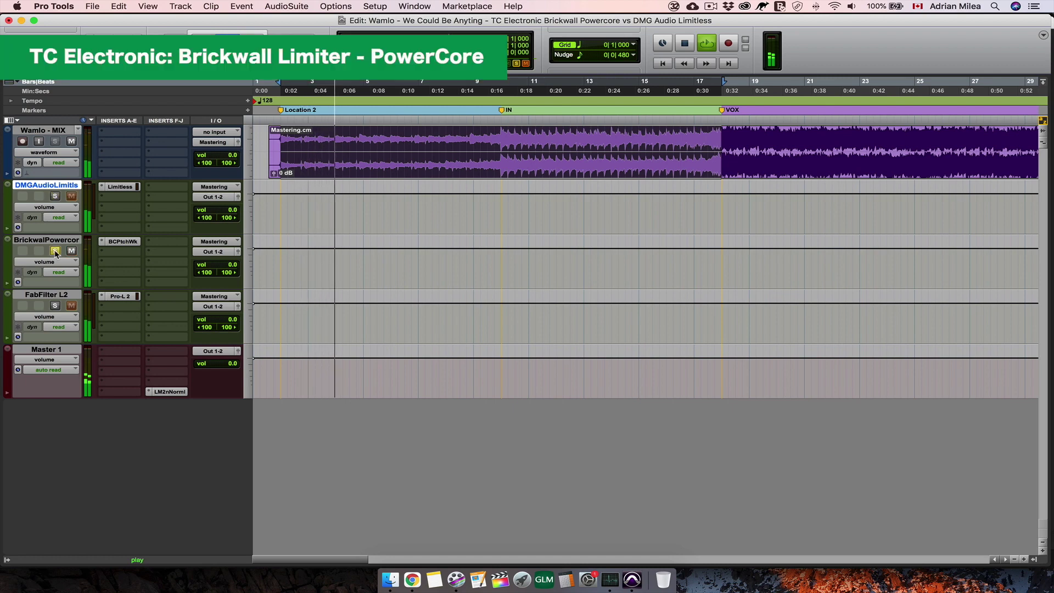
left_click(55, 196)
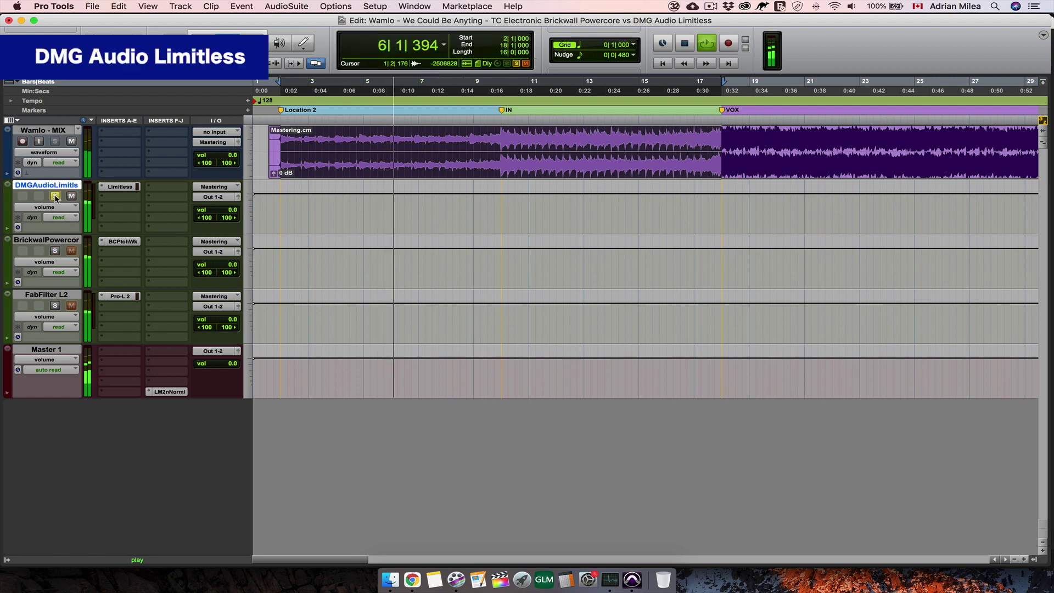
left_click(56, 251)
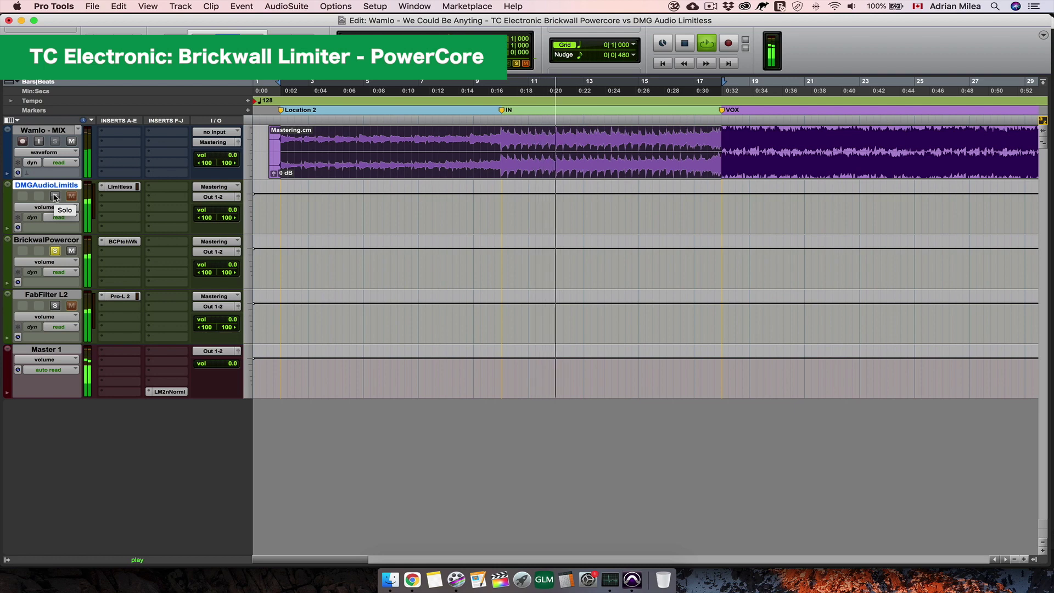
left_click(55, 197)
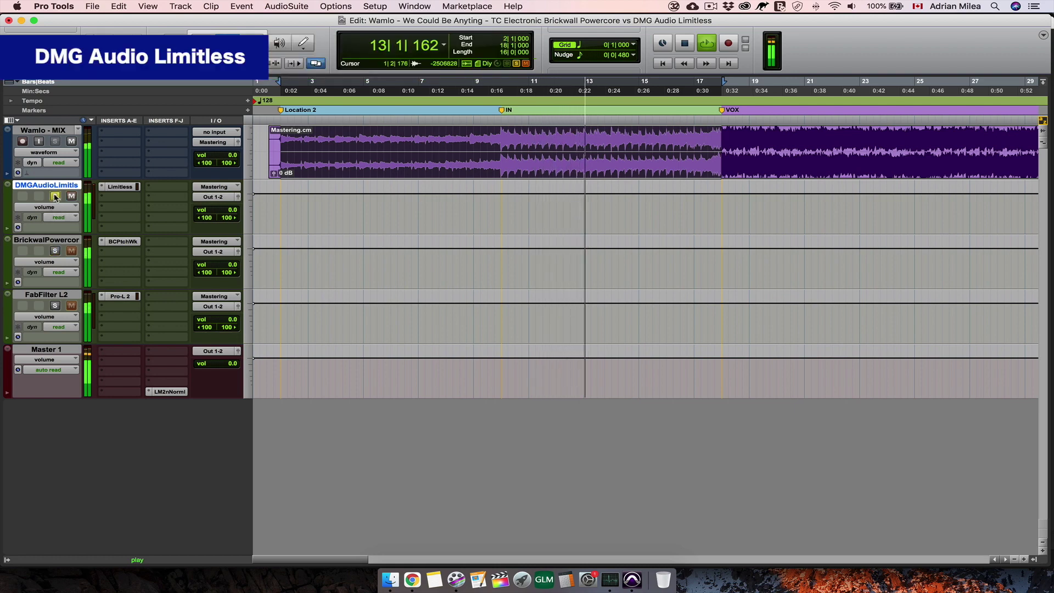
left_click(55, 252)
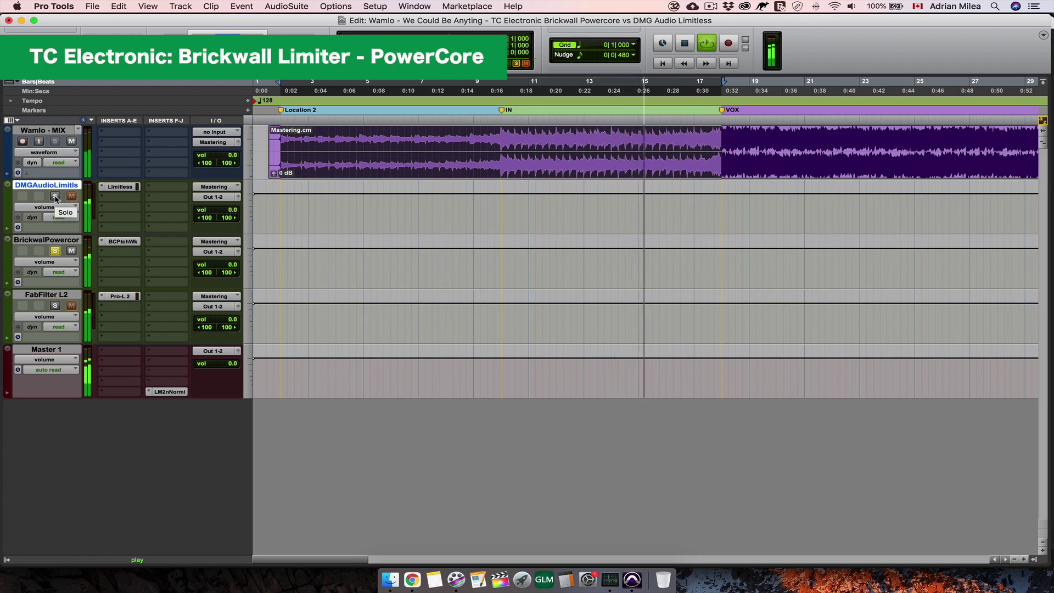
left_click(55, 197)
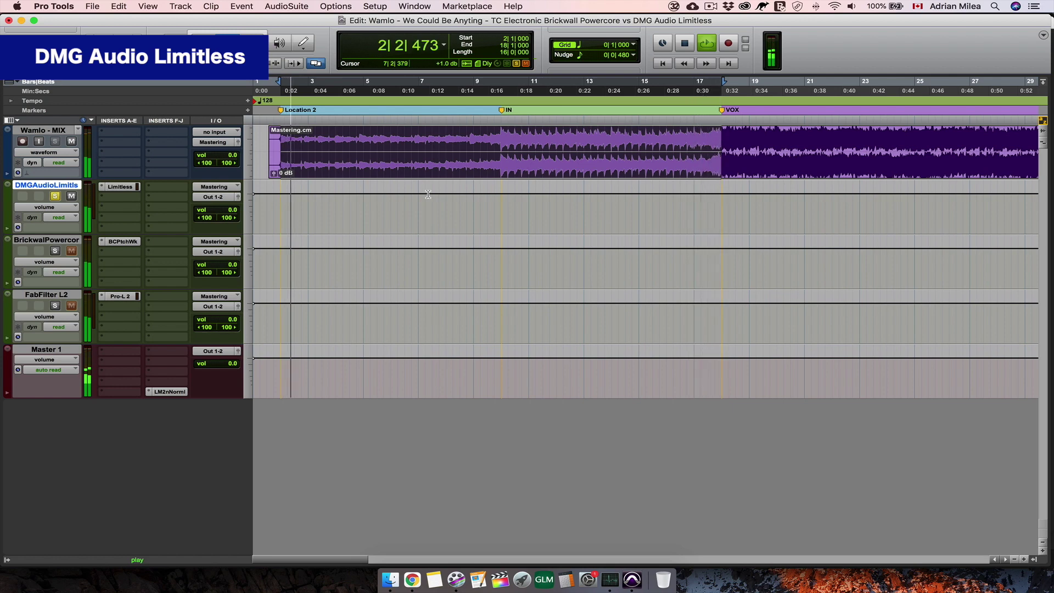
key("space")
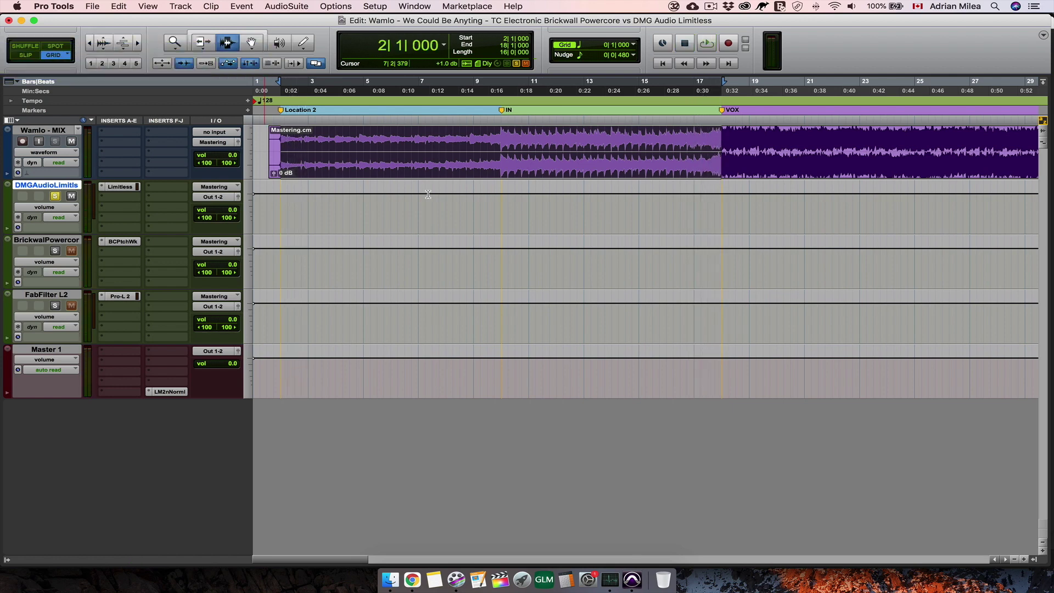
- Open the LM2n loudness meter on the Master 1 track and move its window clear of the tracks
scroll(515, 208, "right", 1)
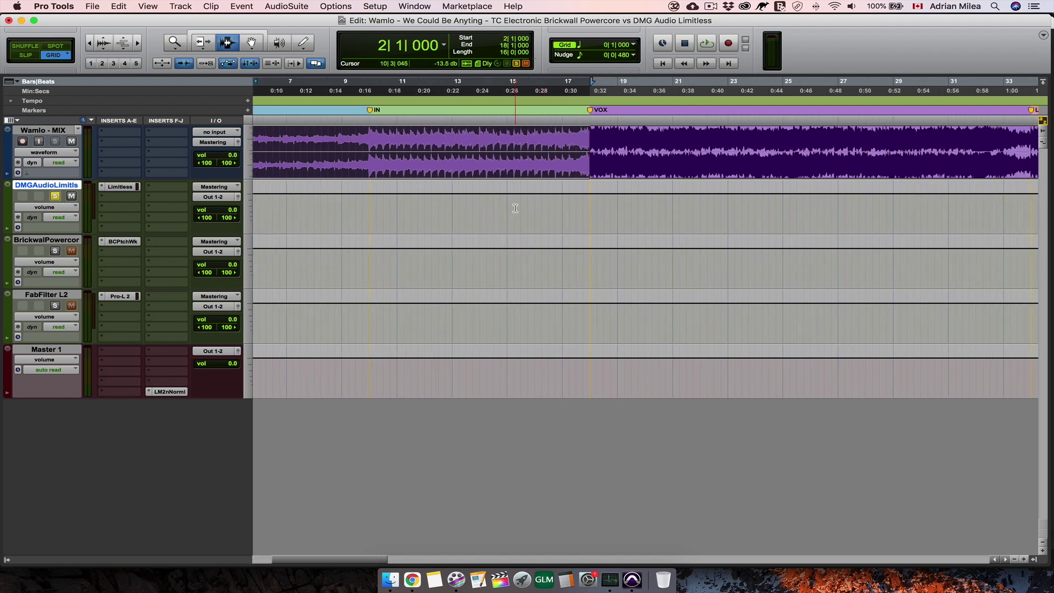
left_click(185, 391)
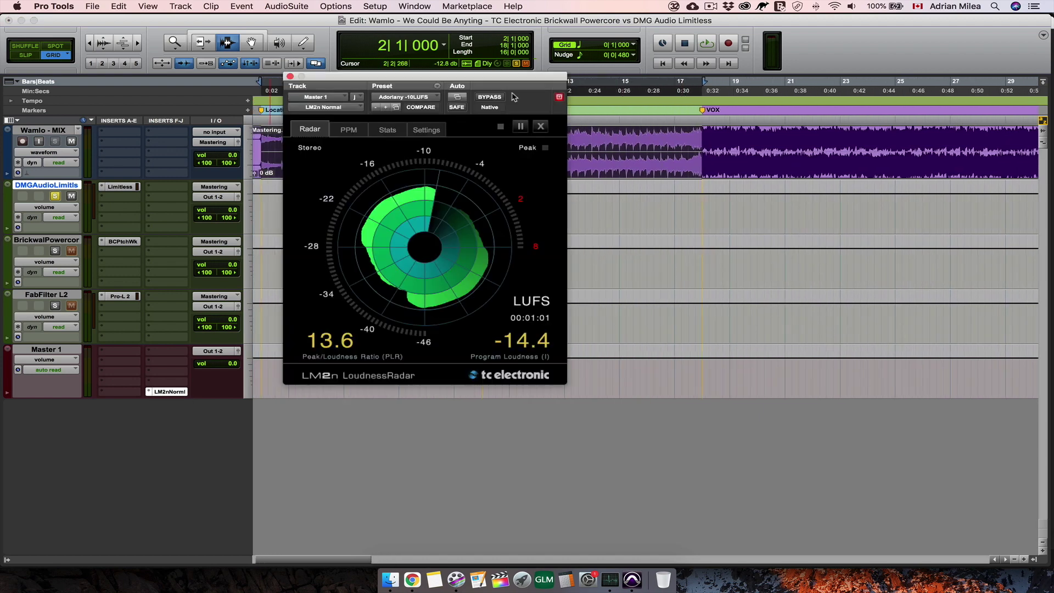
left_click_drag(461, 80, 917, 238)
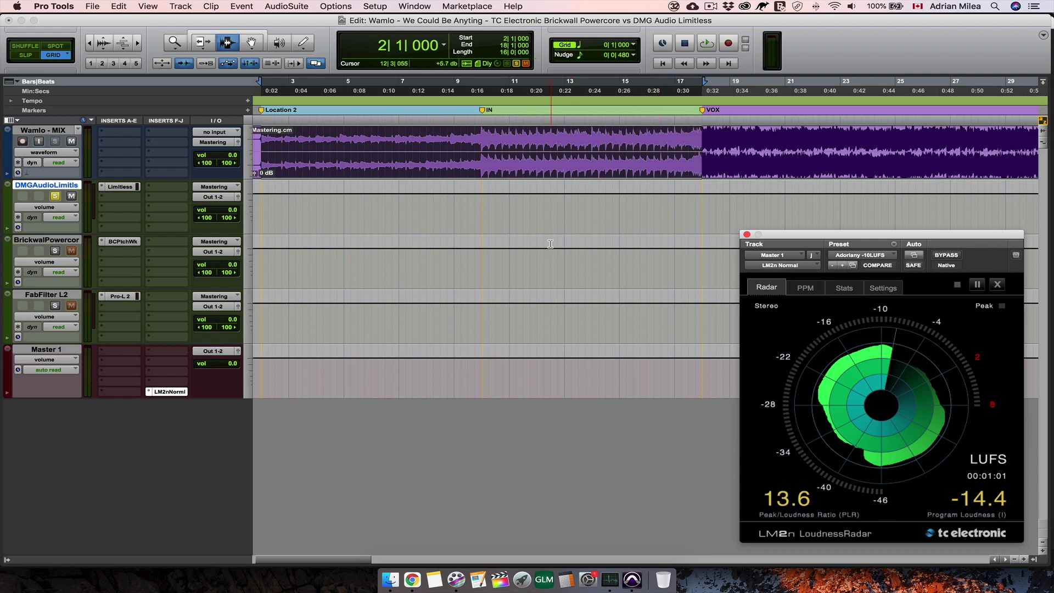
- Select the VOX section from bar 18 to 34 and loop it, comparing the Limitless and Brickwall PowerCore tracks by alternating their solos
scroll(550, 243, "right", 15)
left_click_drag(389, 150, 833, 150)
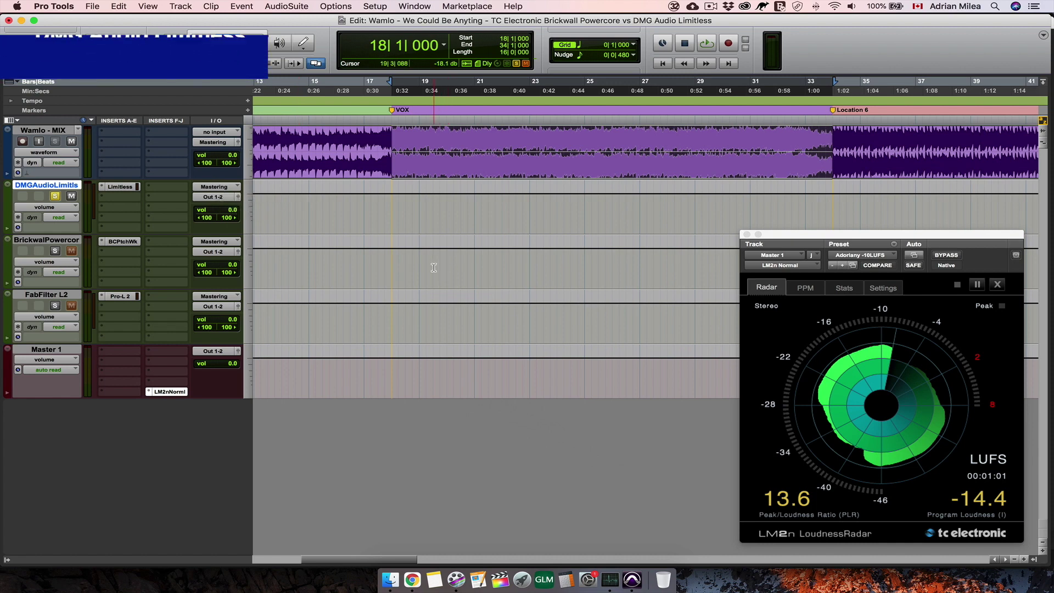
key("space")
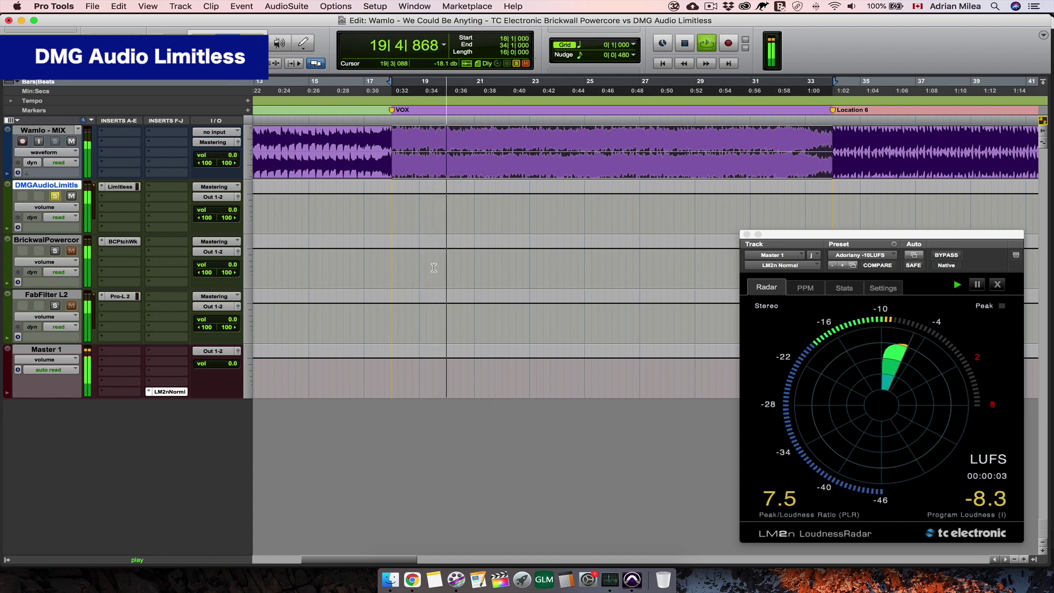
left_click(55, 251)
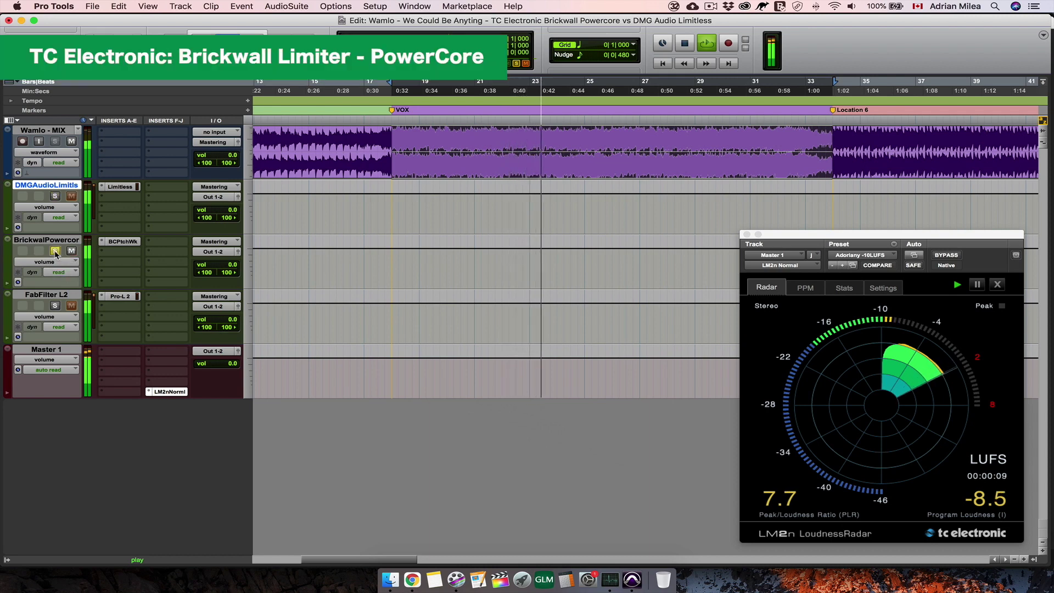
left_click(55, 196)
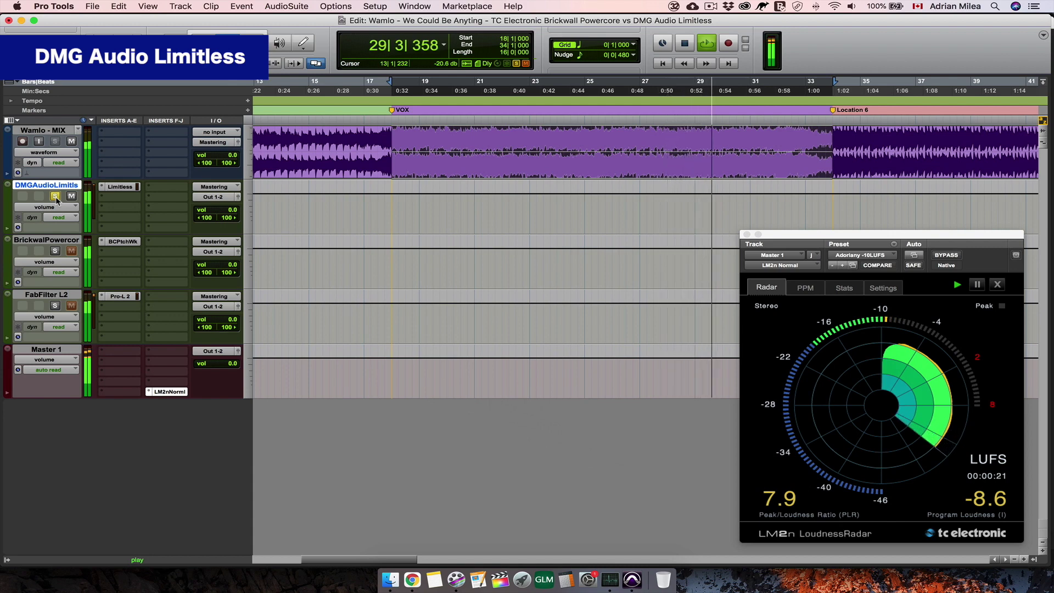
left_click(55, 251)
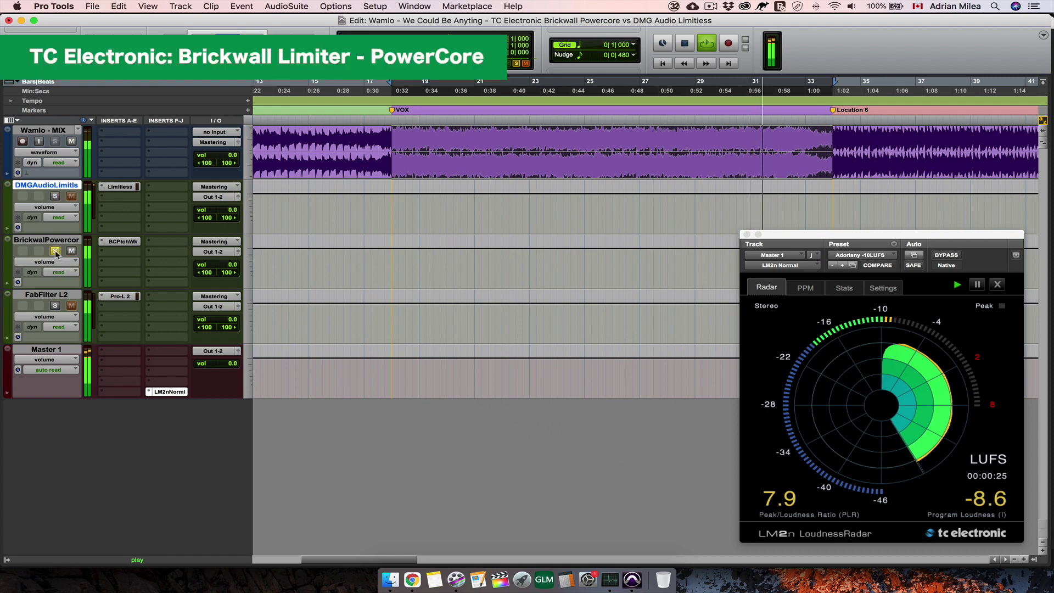
left_click(55, 196)
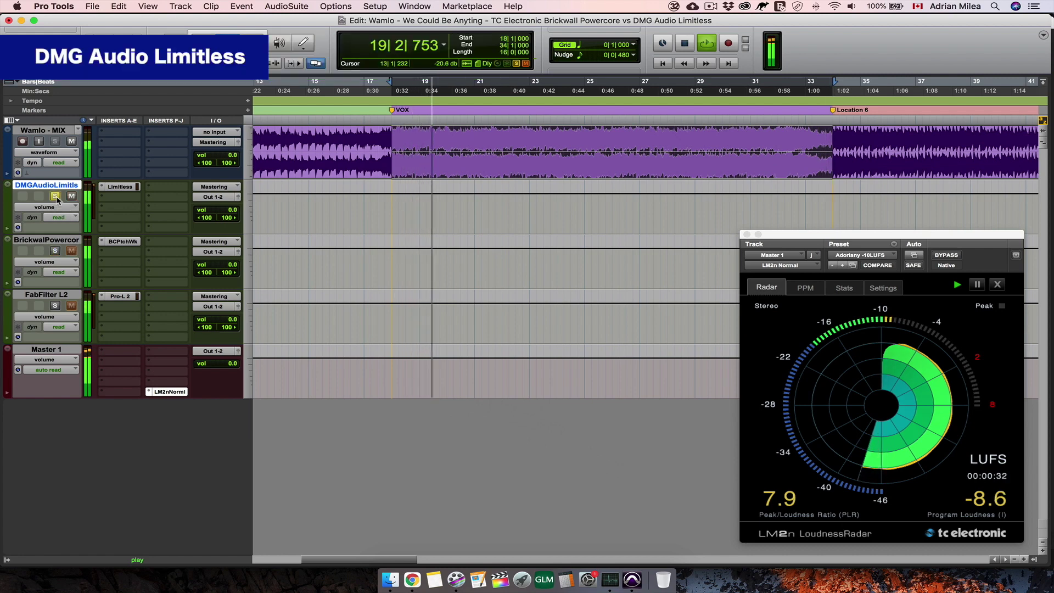
left_click(54, 252)
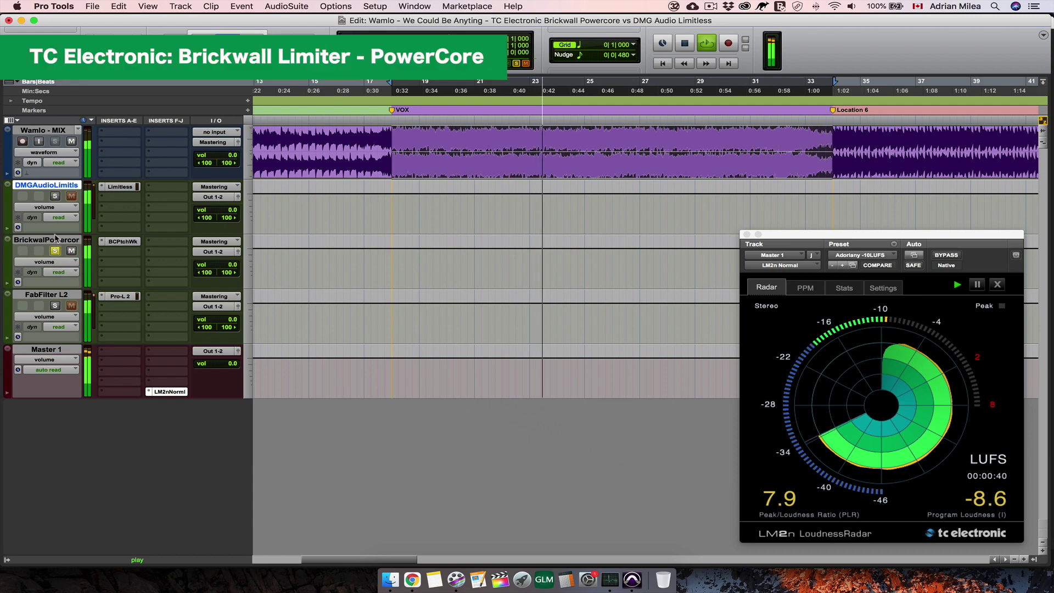
left_click(55, 197)
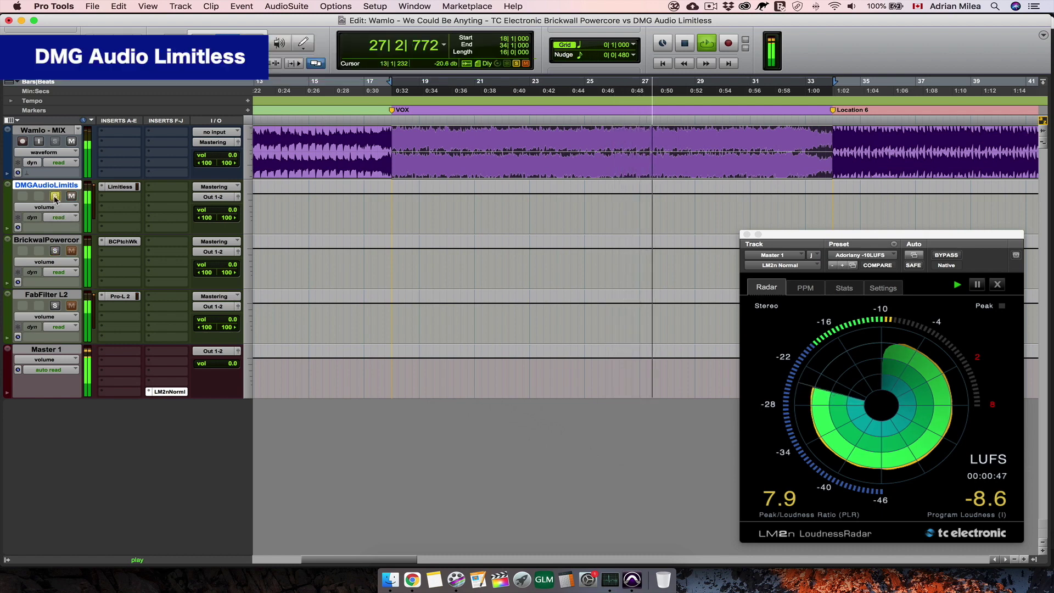
left_click(55, 251)
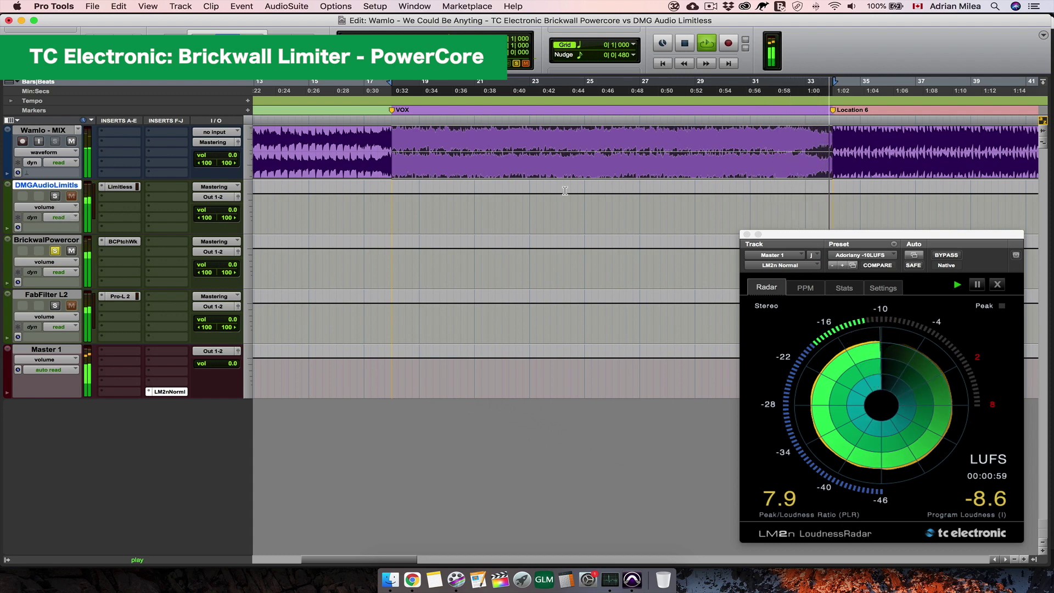
key("space")
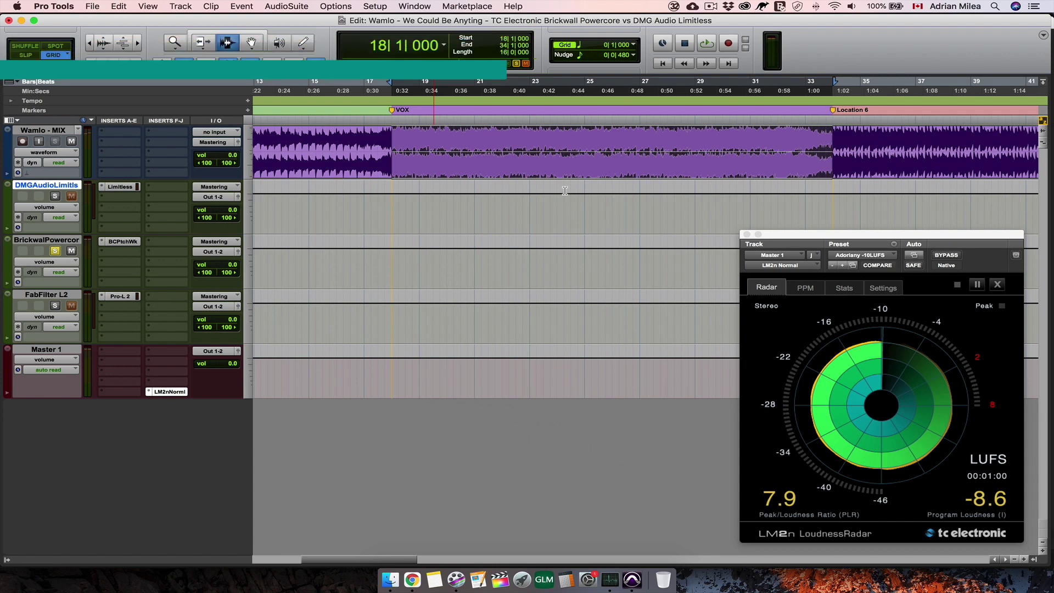
- Open the Limitless insert on the DMGAudioLimitless track to review its limiter settings, and close it
left_click(124, 189)
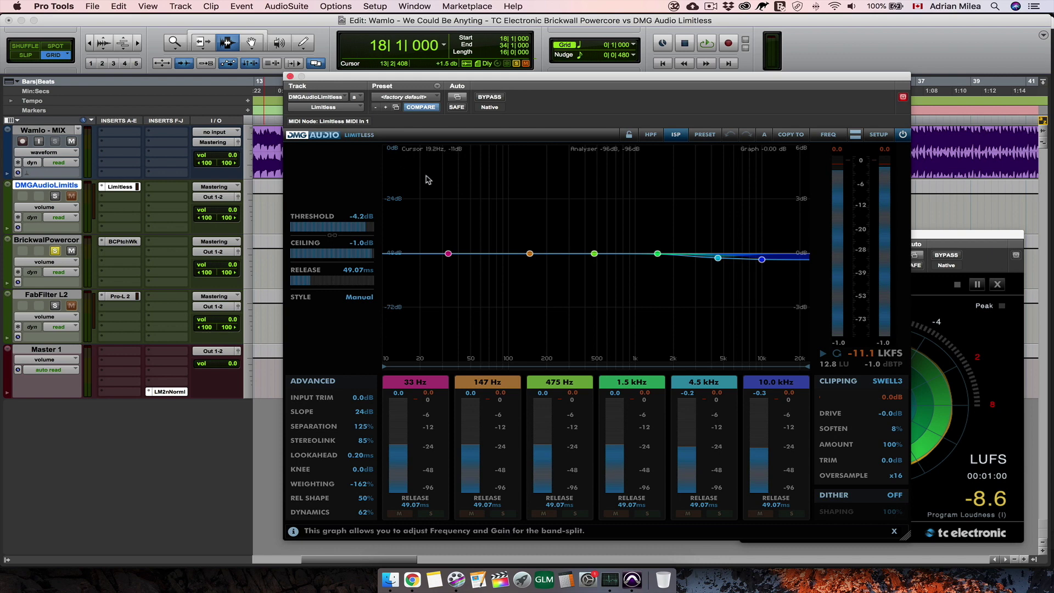
left_click(290, 77)
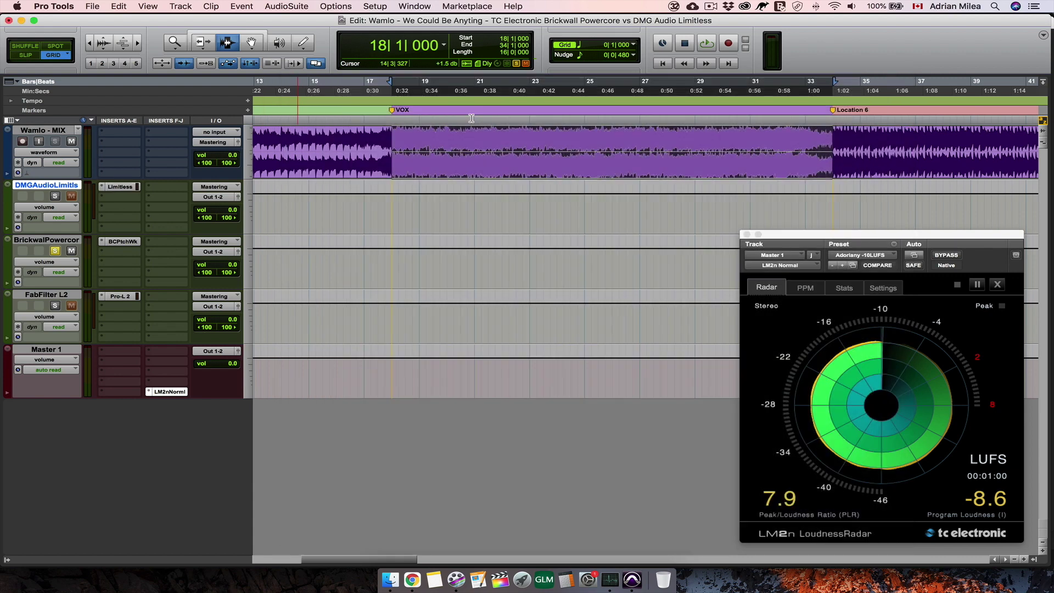
- Select bars 34 to 50 on the Wamlo - MIX track and start looped playback through the Brickwall PowerCore track
scroll(635, 141, "right", 6)
scroll(635, 140, "right", 1)
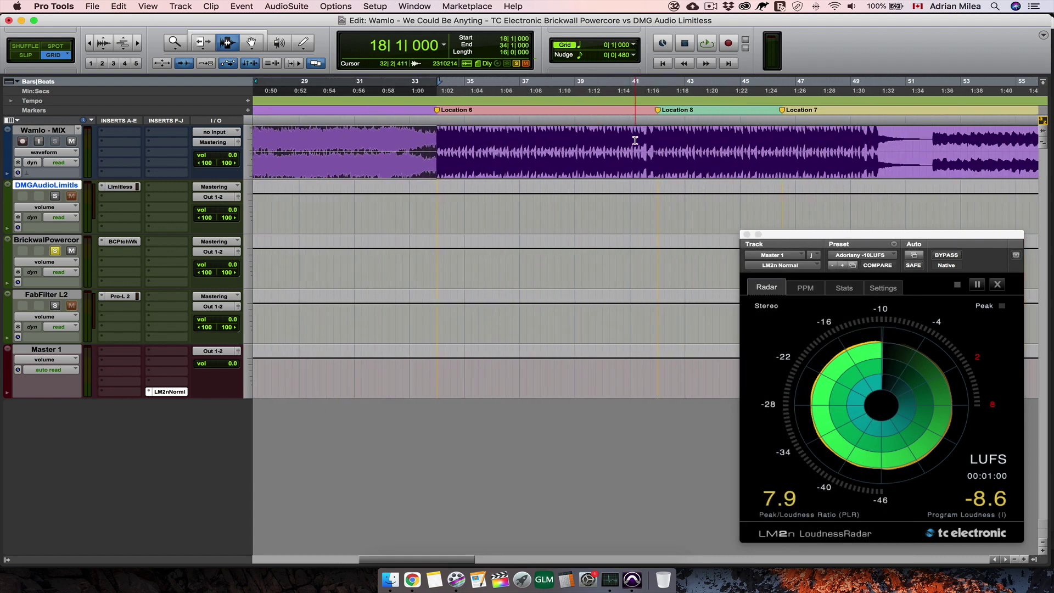
left_click_drag(437, 140, 880, 155)
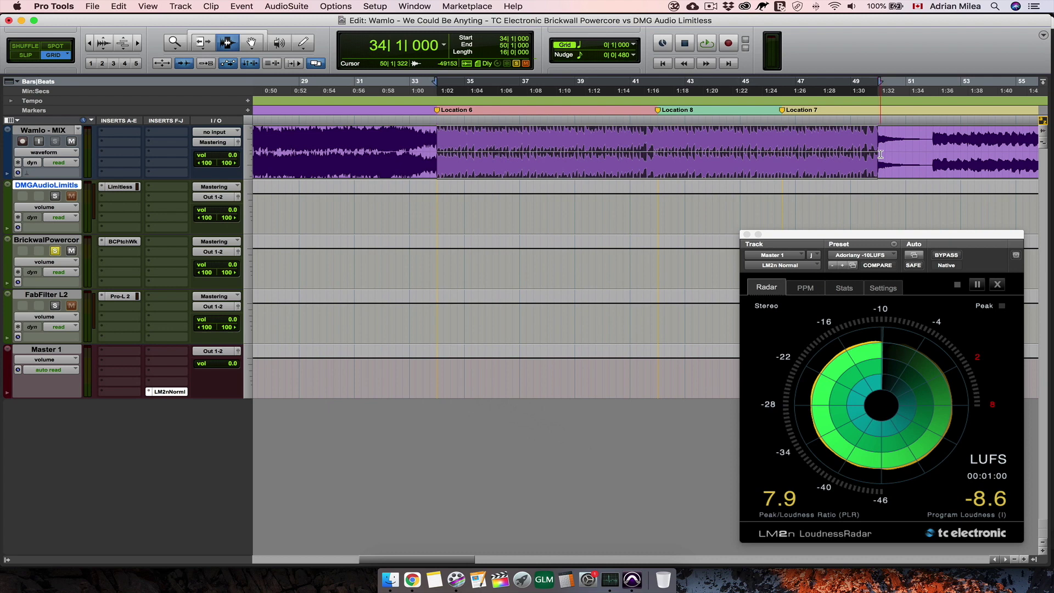
key("space")
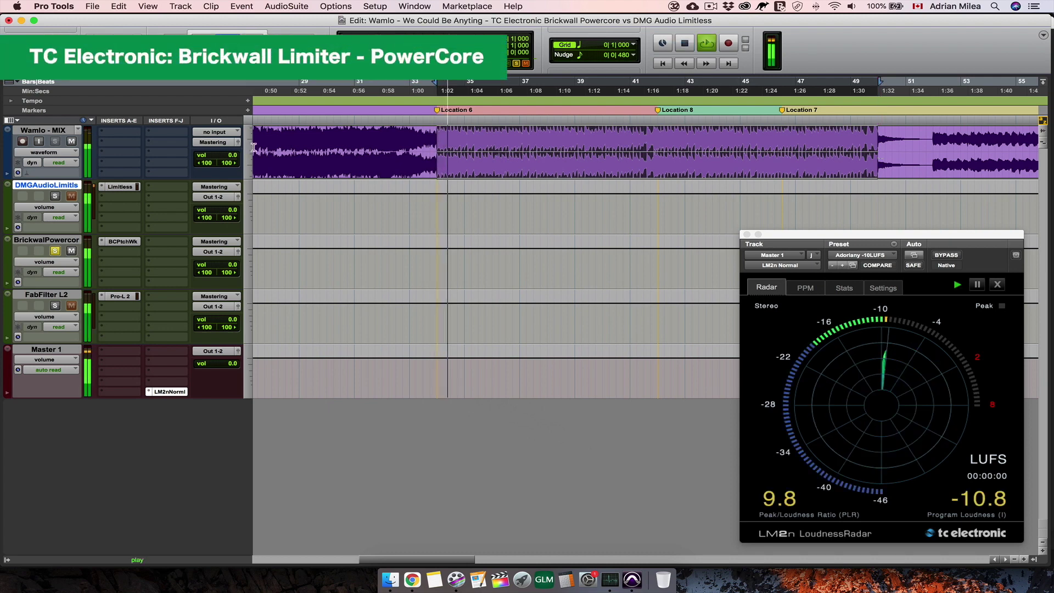
- Alternate the solo between the DMG Audio Limitless and Brickwall PowerCore tracks during the bar 34 to 50 loop, ending with playback stopped
left_click(55, 196)
left_click(55, 251)
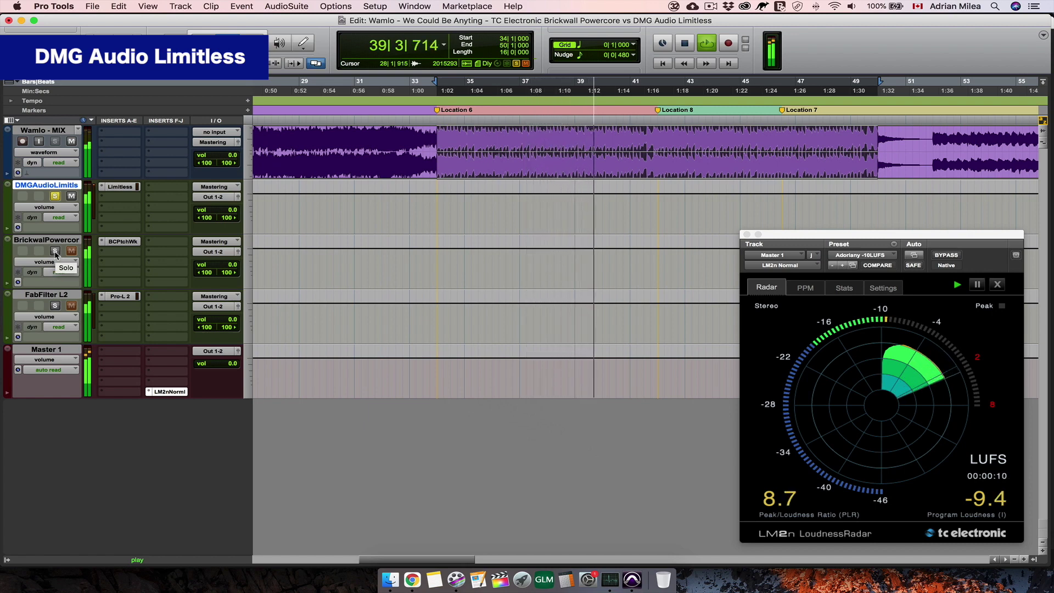
left_click(55, 251)
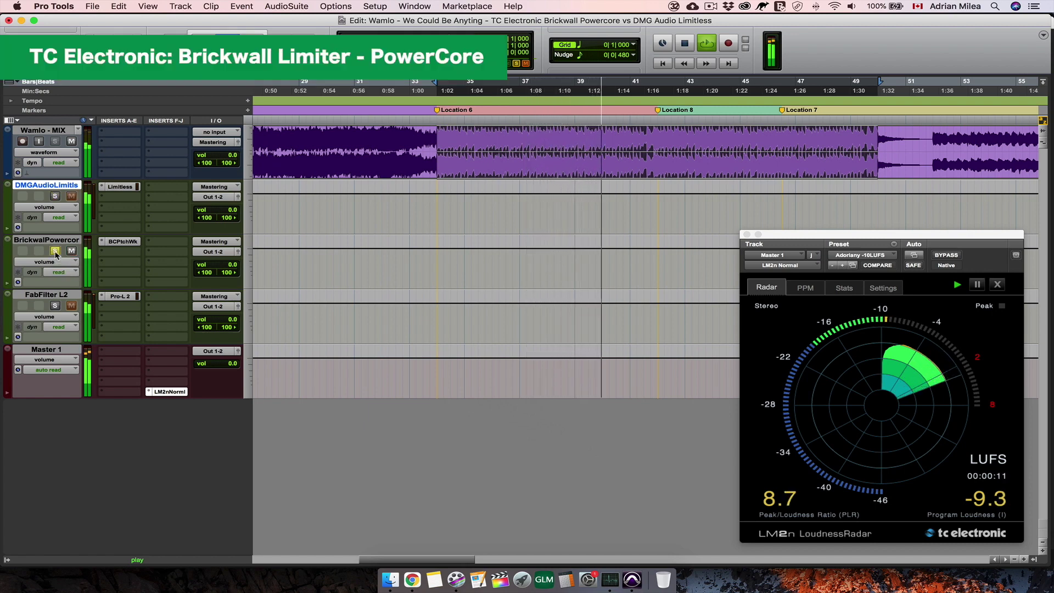
left_click(55, 197)
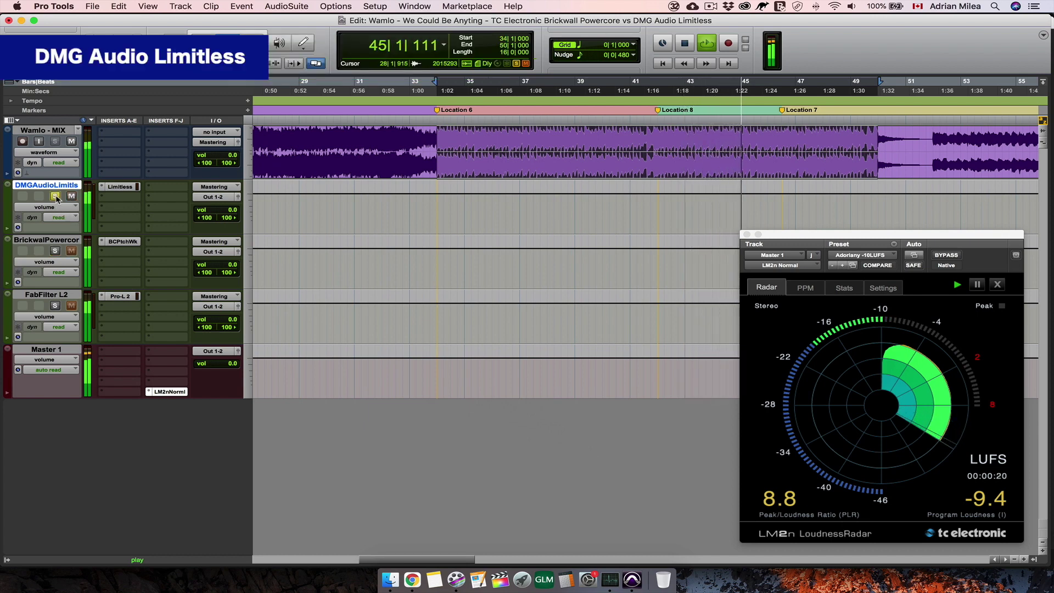
left_click(57, 251)
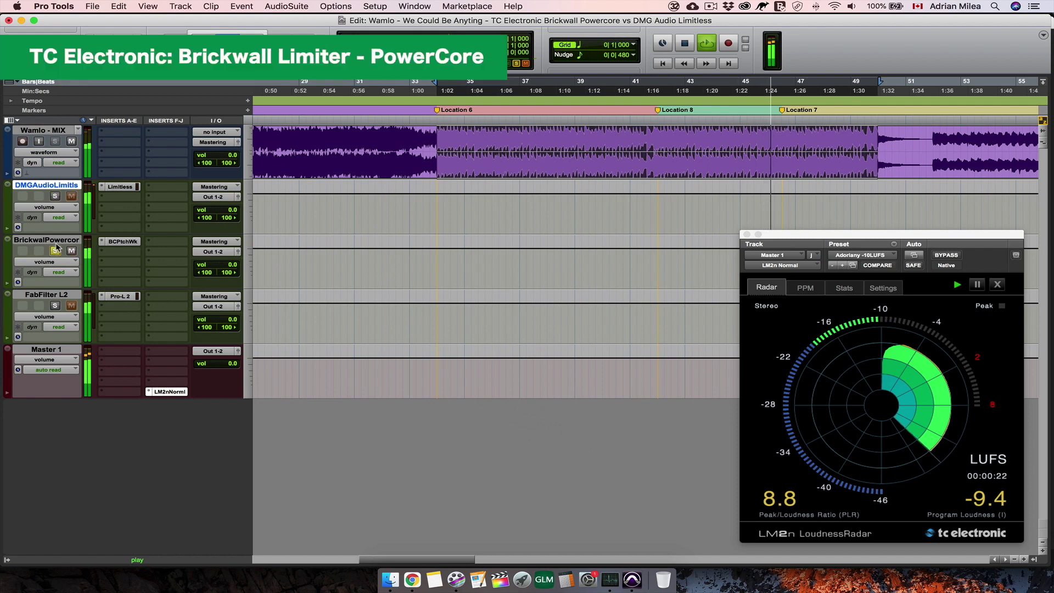
left_click(55, 196)
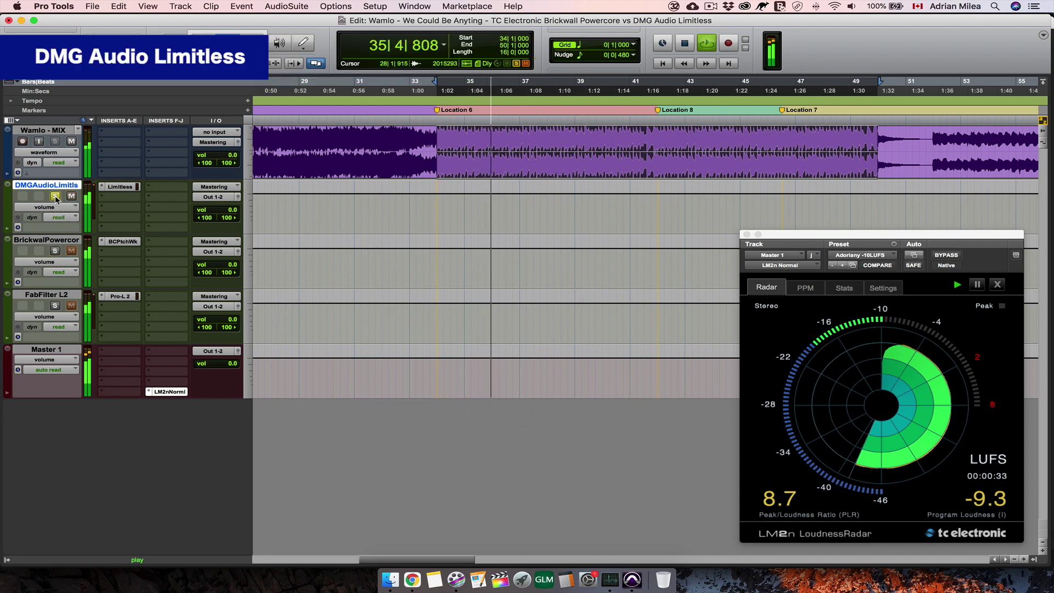
left_click(55, 252)
left_click(55, 196)
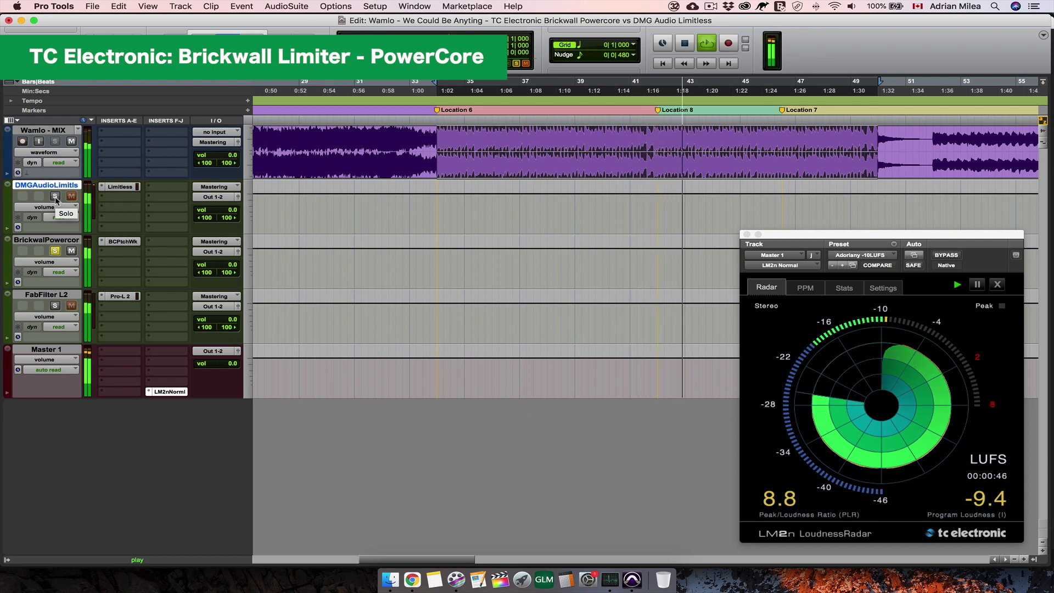
left_click(55, 196)
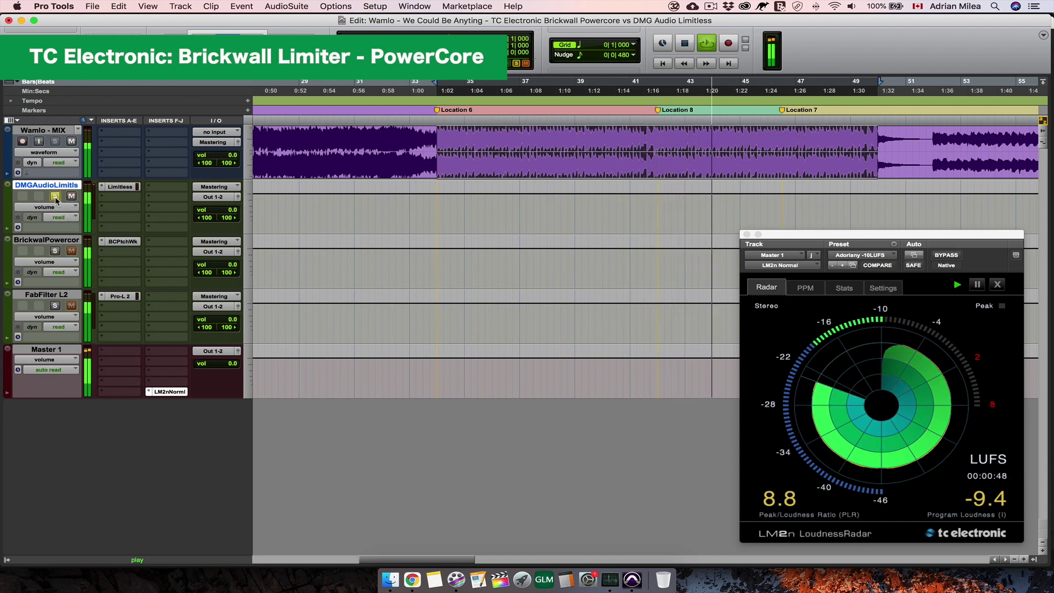
left_click(55, 251)
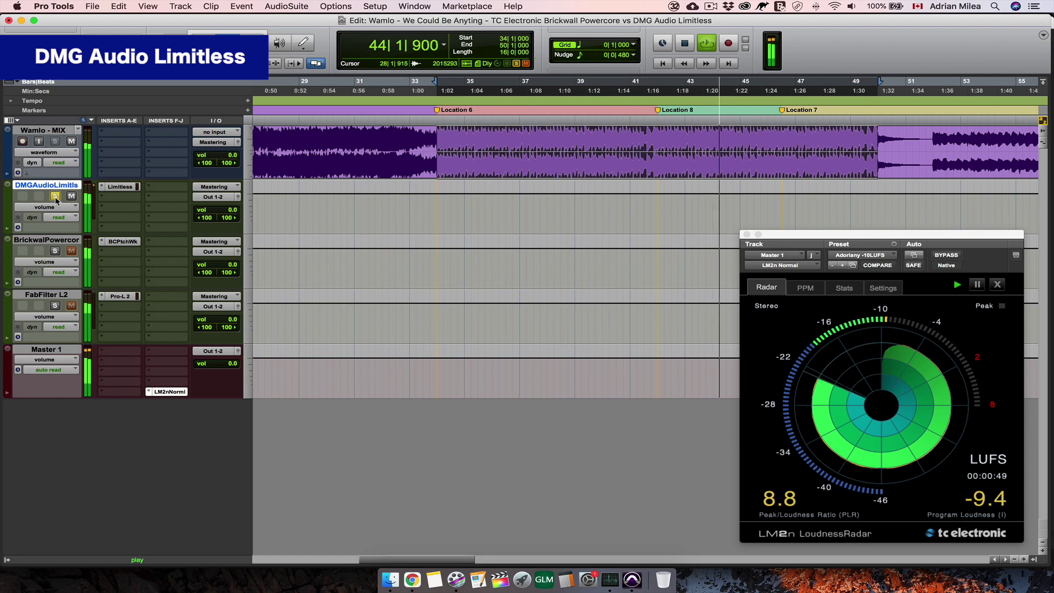
left_click(55, 250)
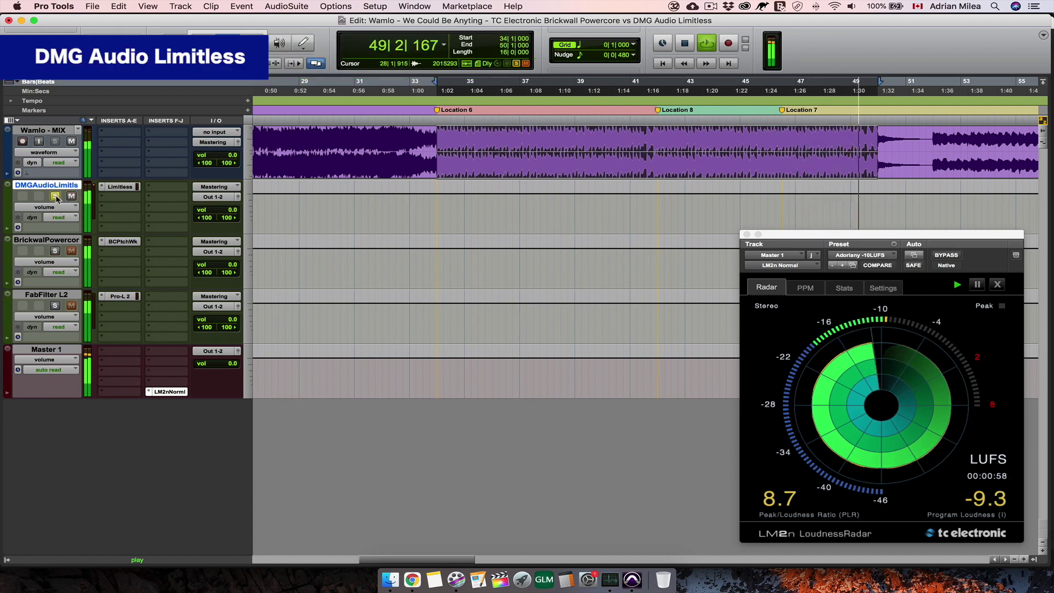
key("space")
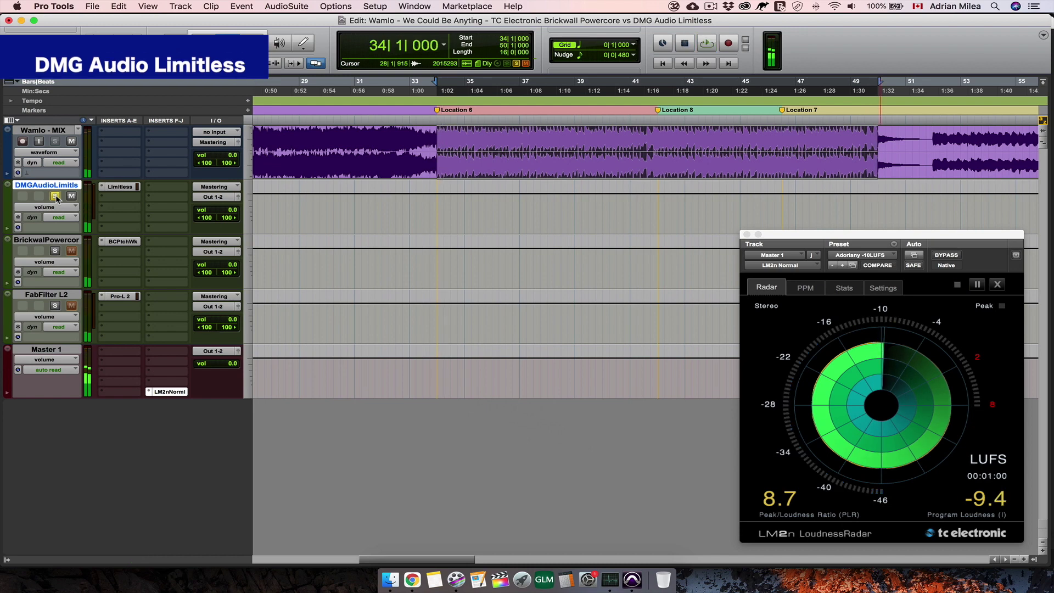
- Loop bars 46 to 50 and compare the DMG Audio Limitless and FabFilter L2 tracks by switching the solo, ending with playback stopped
left_click(119, 186)
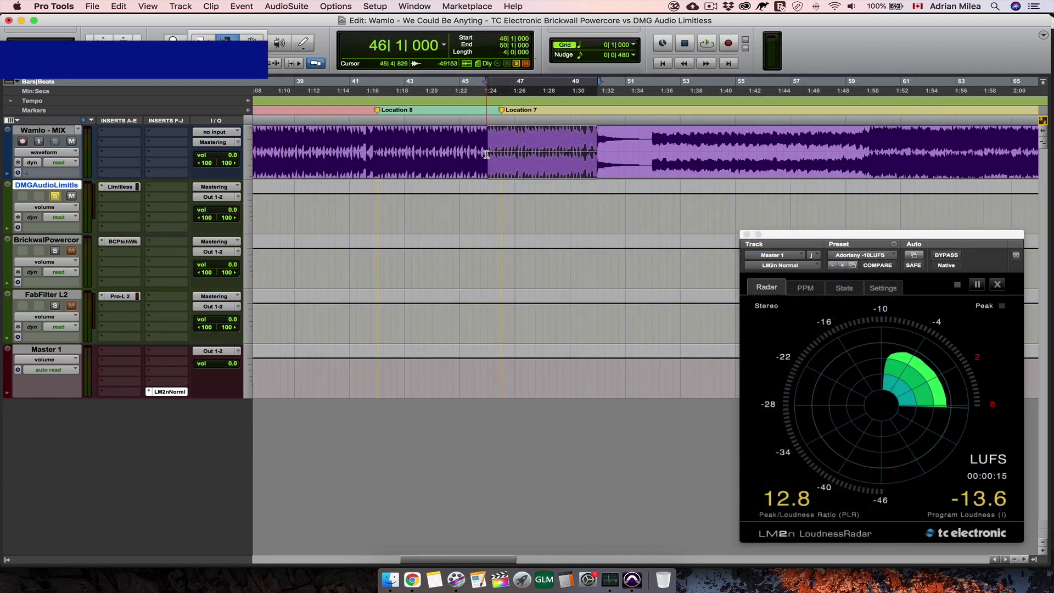
key("space")
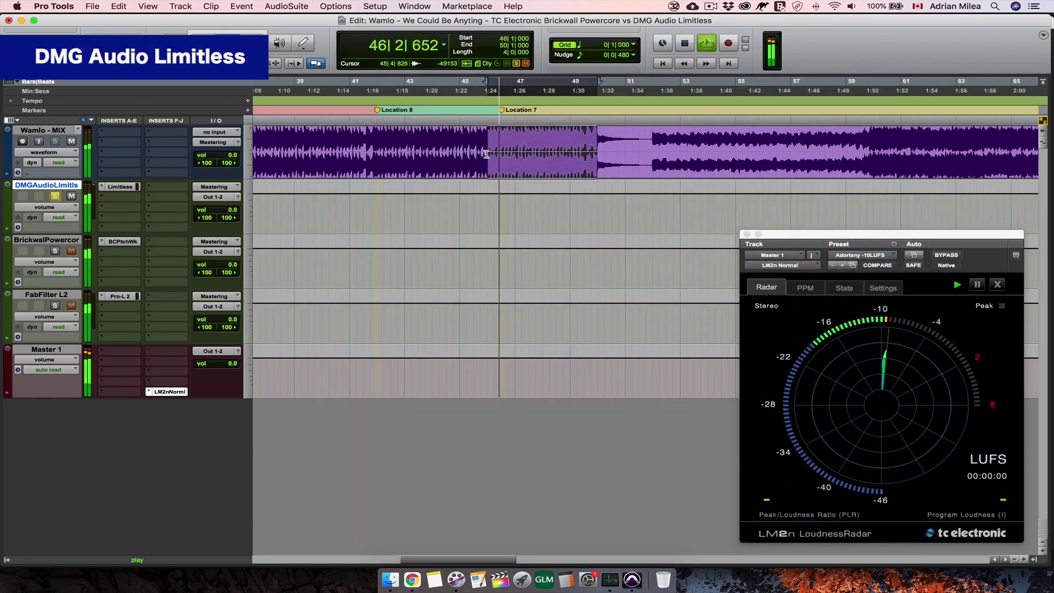
left_click(55, 306)
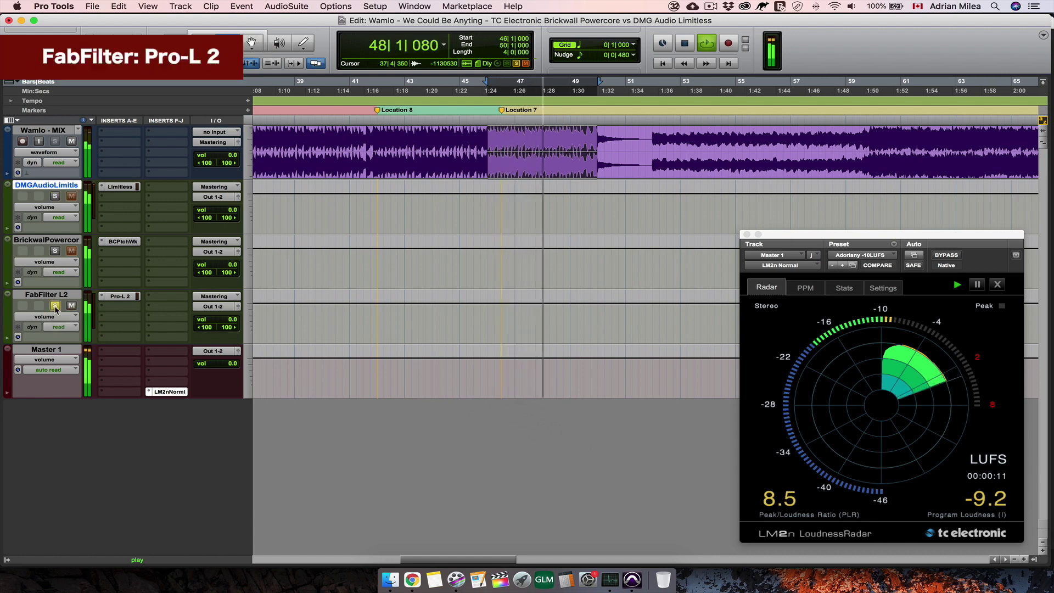
left_click(55, 196)
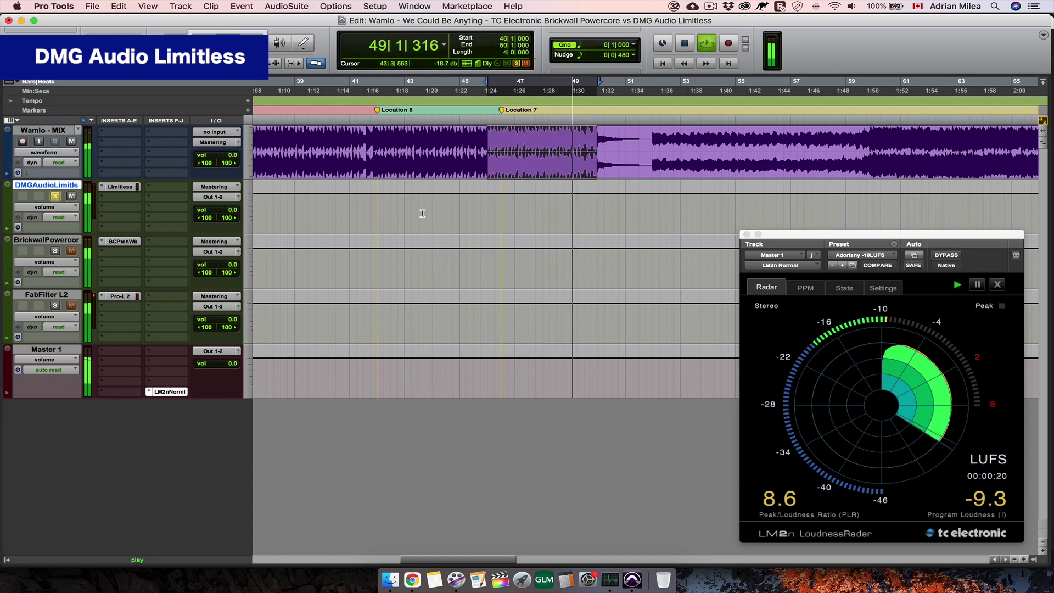
key("space")
- Select bars 42 to 50 and loop them, alternating the solo between the Limitless and FabFilter L2 tracks before stopping playback
left_click_drag(377, 148, 589, 143)
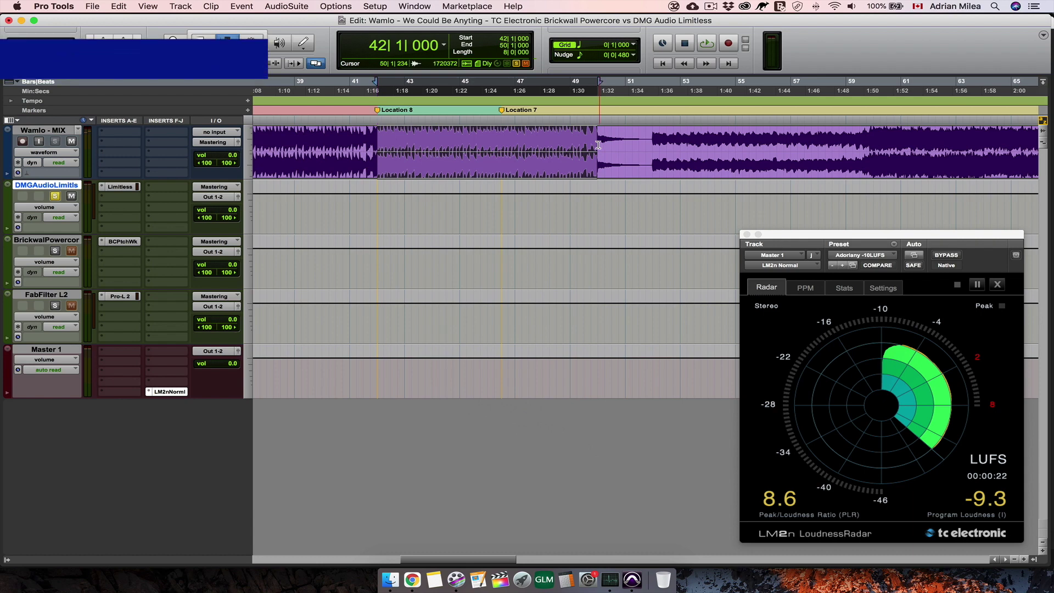
key("space")
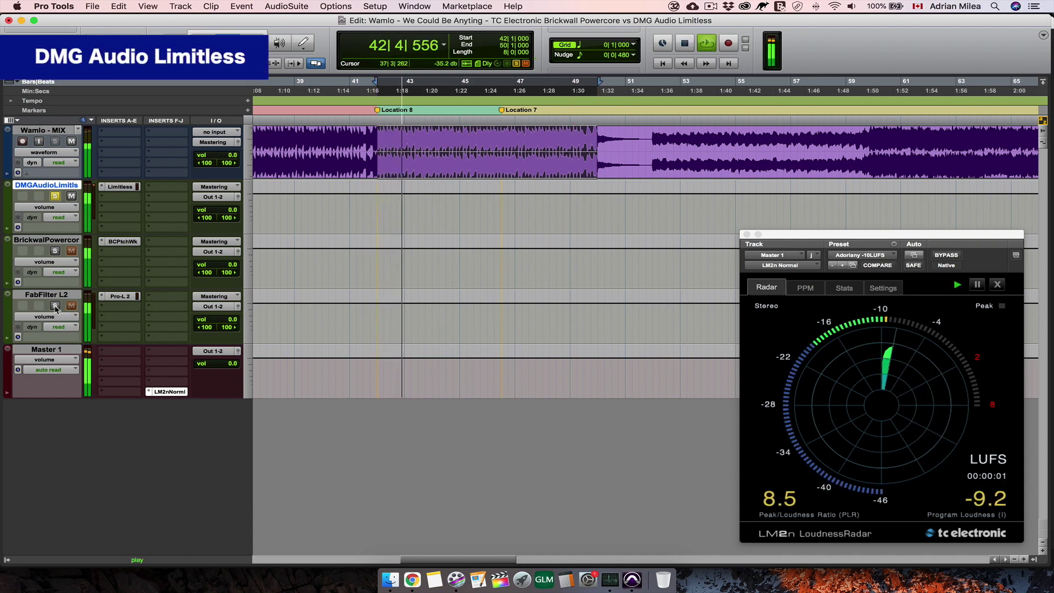
left_click(55, 306)
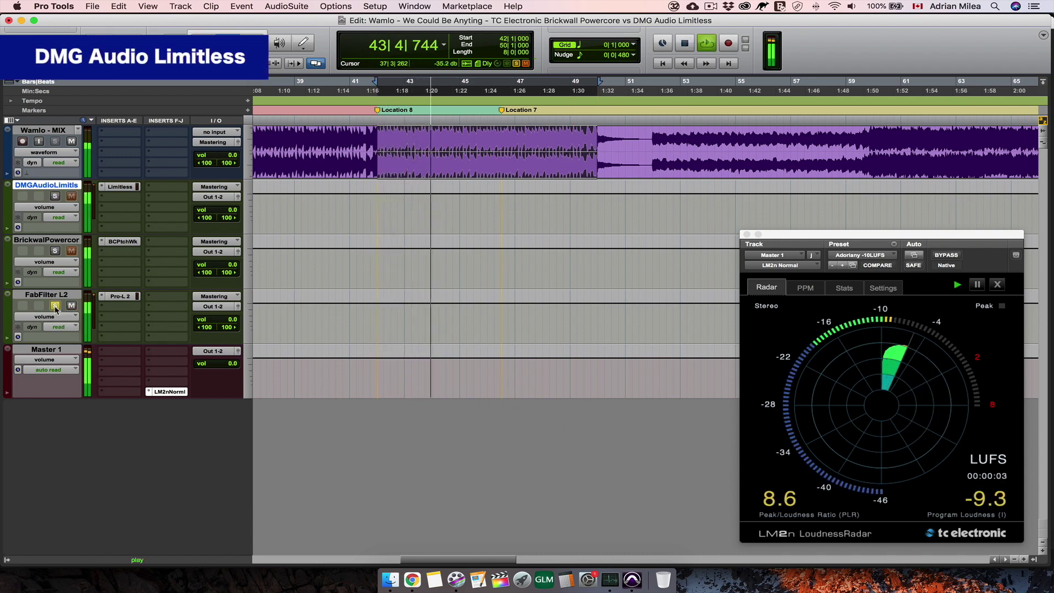
left_click(55, 197)
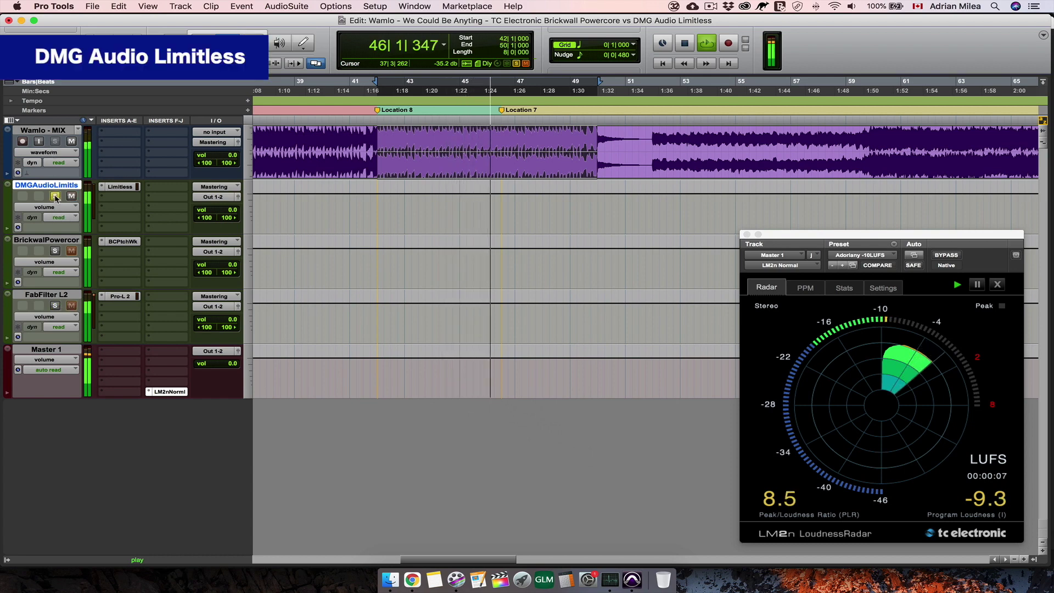
left_click(55, 306)
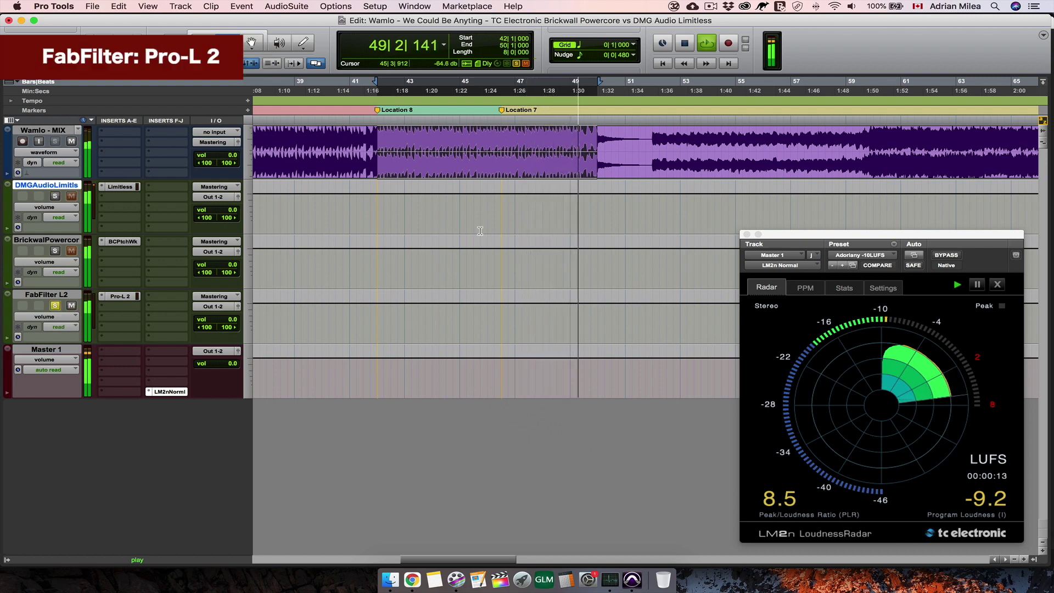
key("space")
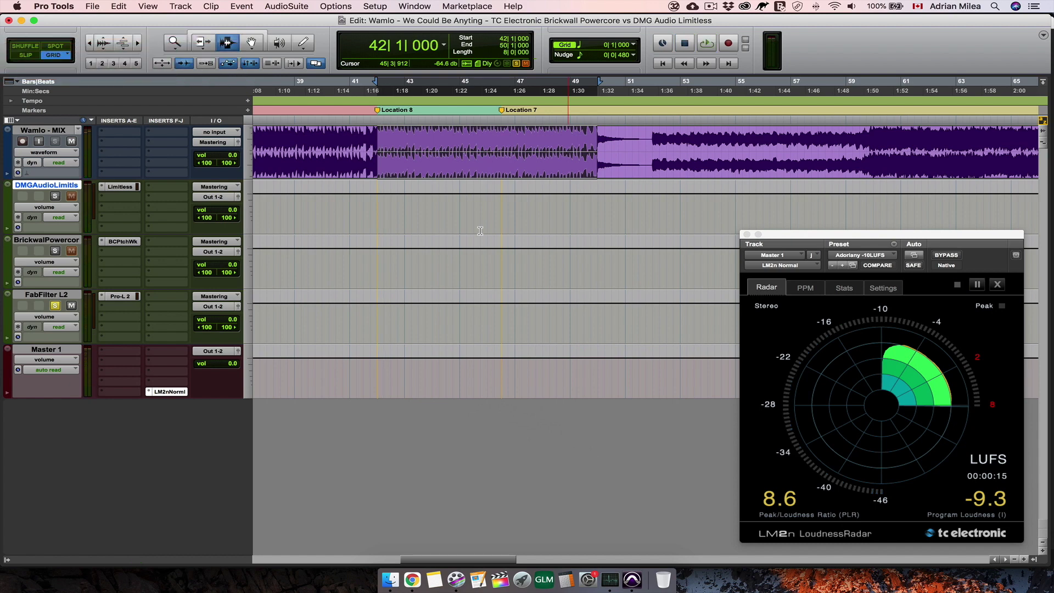
- Play the quieter section from near the end of bar 51 through the Brickwall PowerCore and DMG Audio Limitless tracks to compare their loudness
key("super+bracketleft")
key("super+bracketleft")
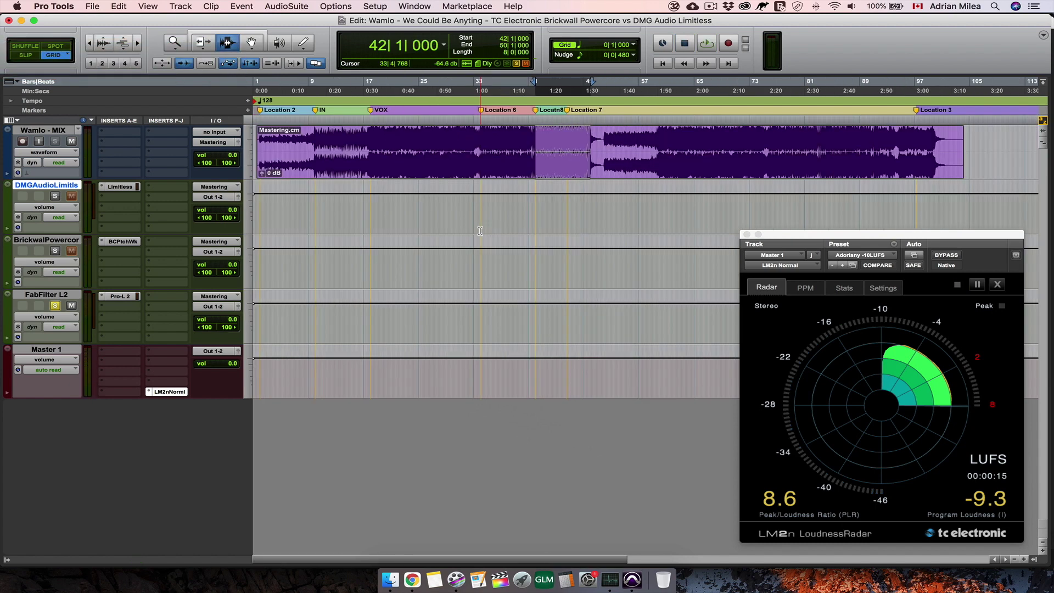
key("super+bracketright")
key("super+bracketright")
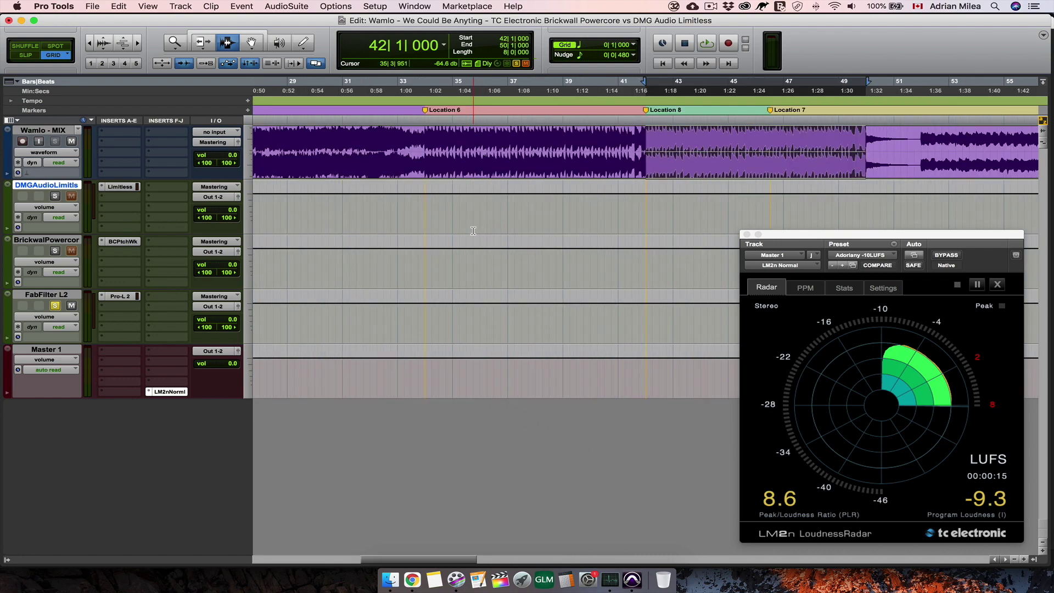
scroll(473, 231, "right", 10)
key("space")
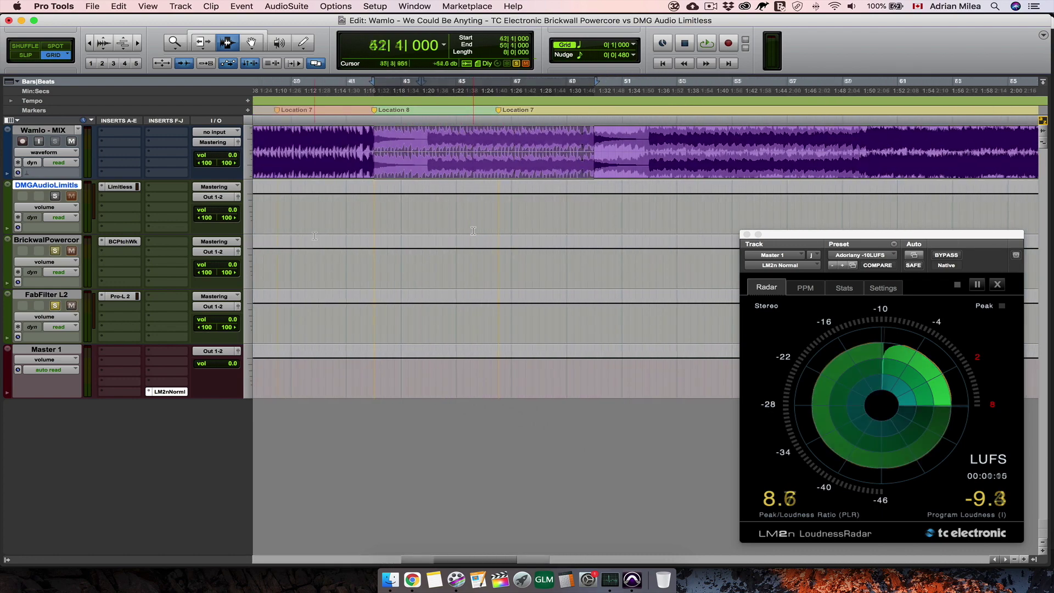
key("space")
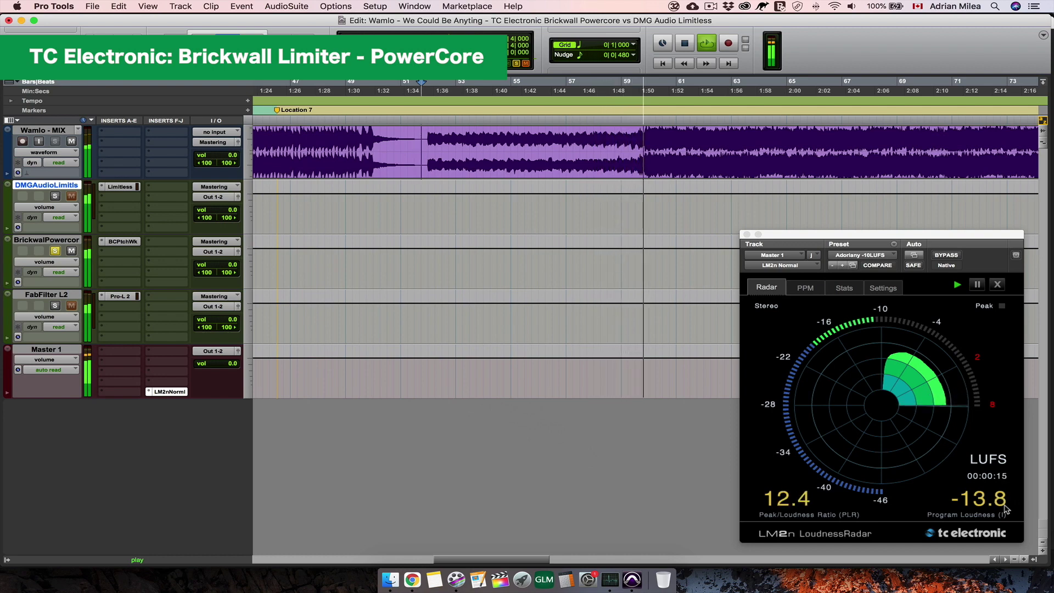
key("space")
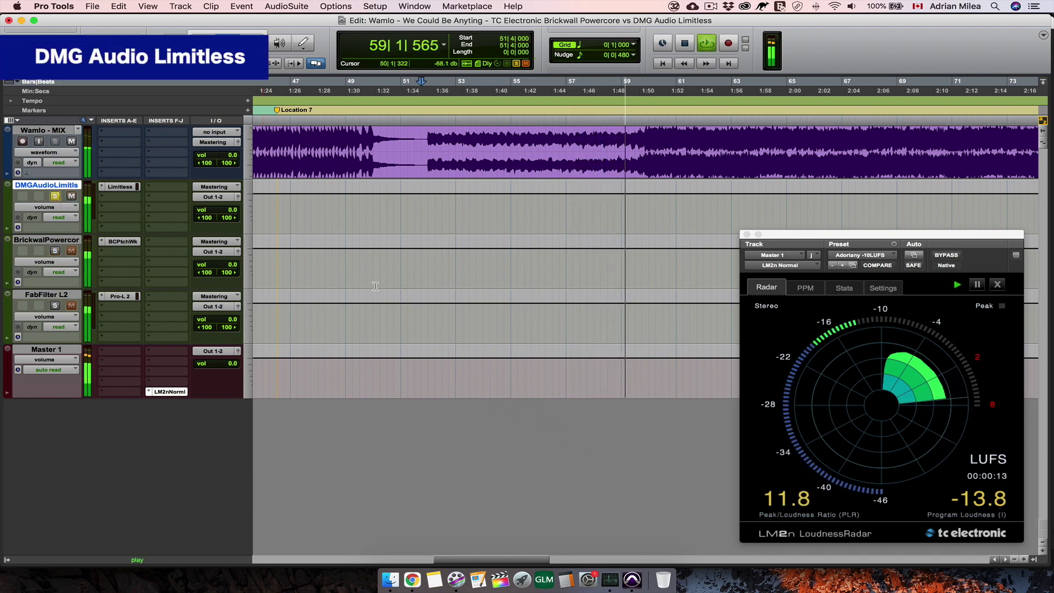
key("space")
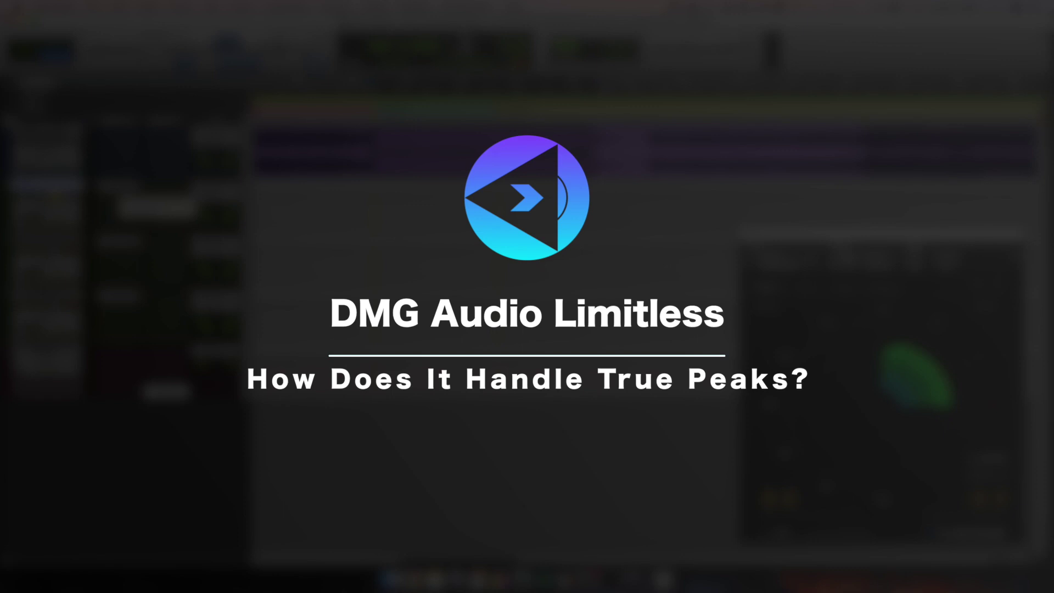
- Open the Limitless insert on the DMGAudioLimitless track and move its window to uncover the LM2n loudness meter
left_click(121, 187)
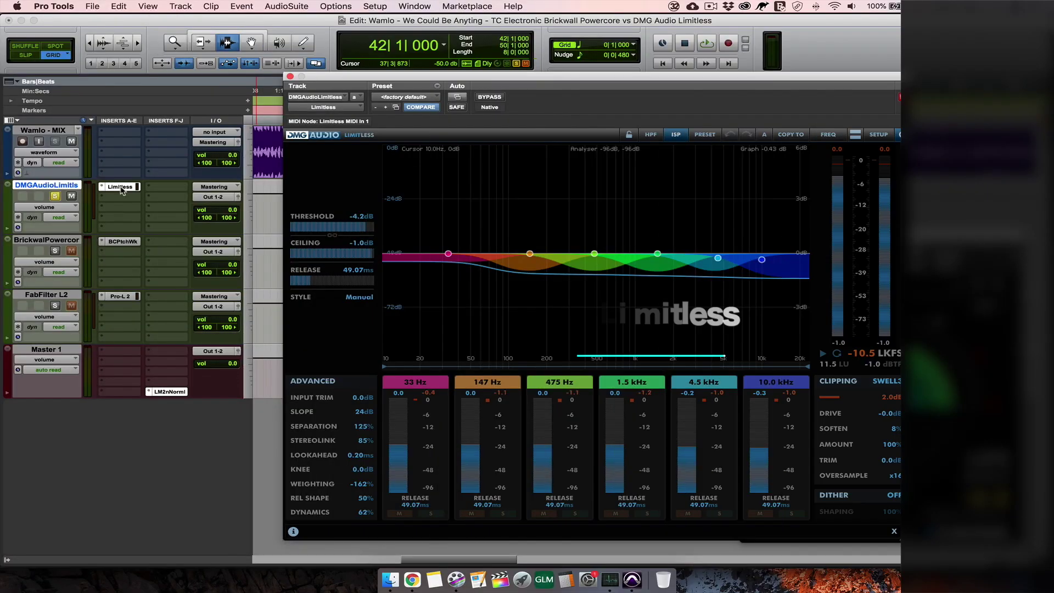
left_click_drag(476, 86, 392, 81)
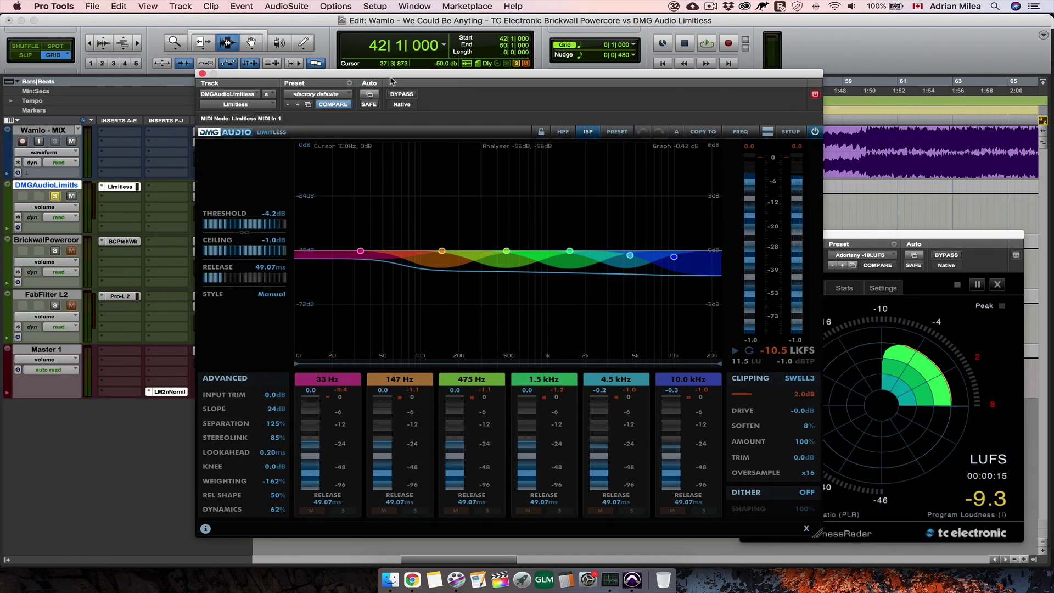
left_click(588, 134)
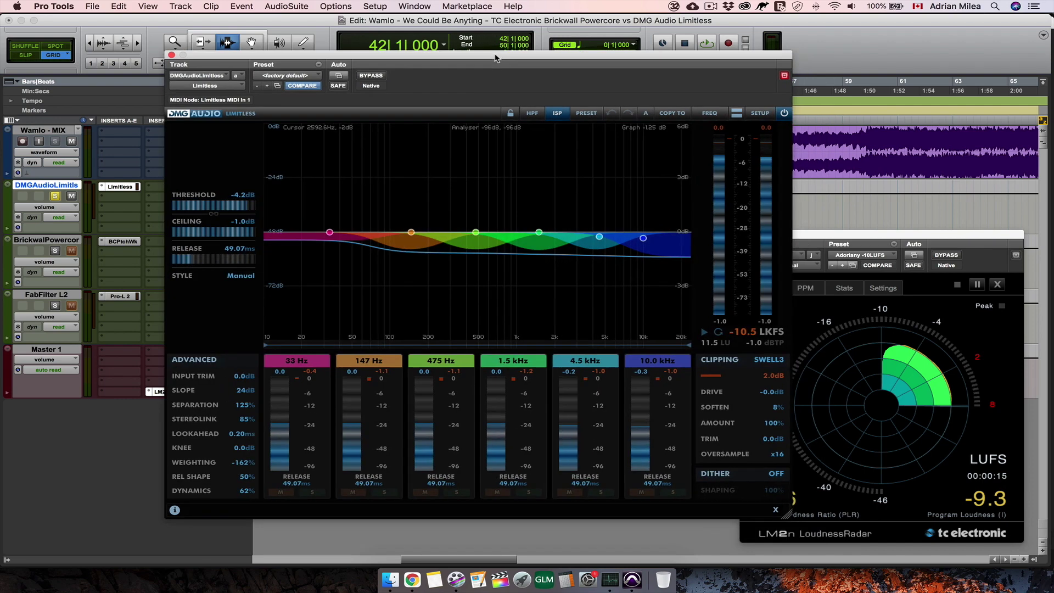
- Reset the Limitless loudness reading, play bars 42 to 50 through Limitless, and show the LM2n meter's statistics
left_click(701, 333)
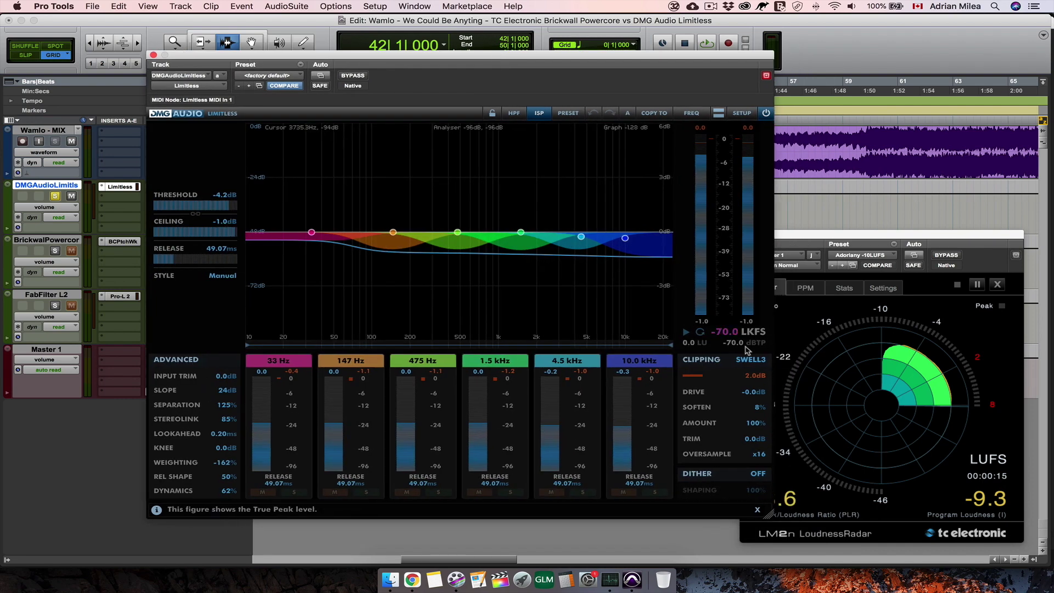
key("space")
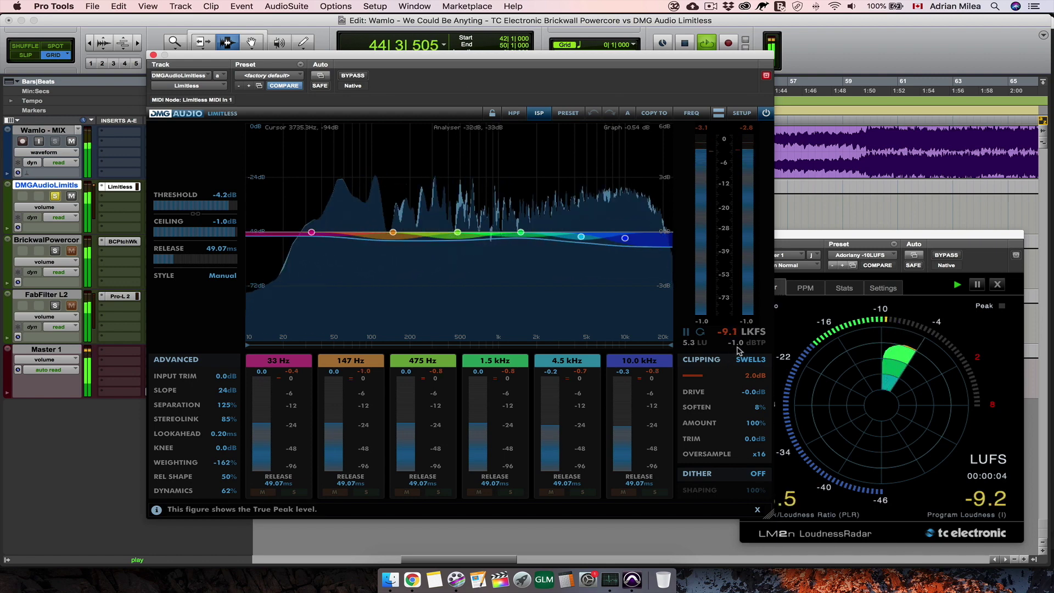
left_click(981, 263)
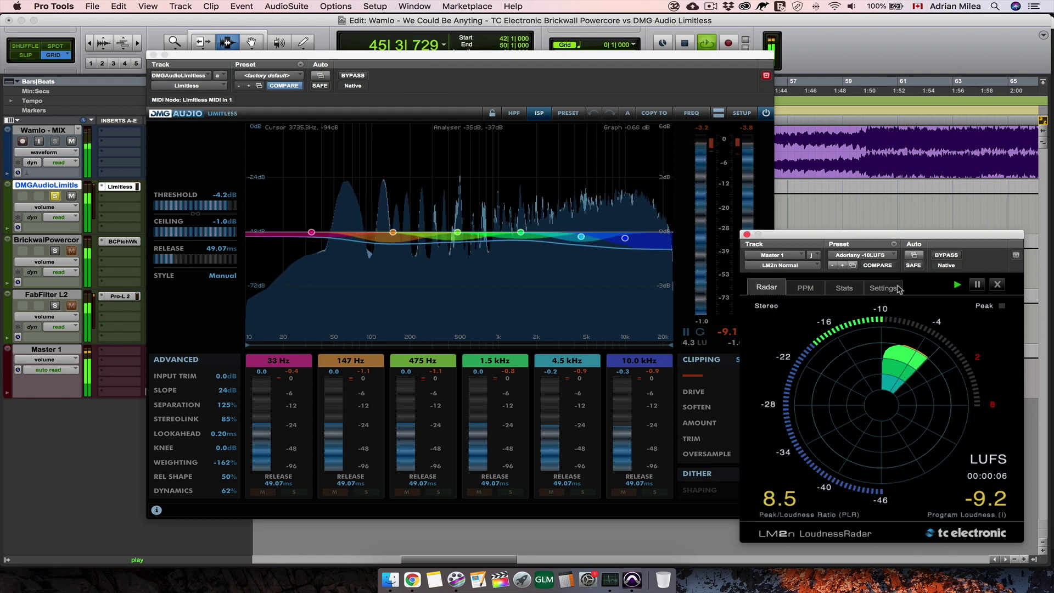
left_click(844, 289)
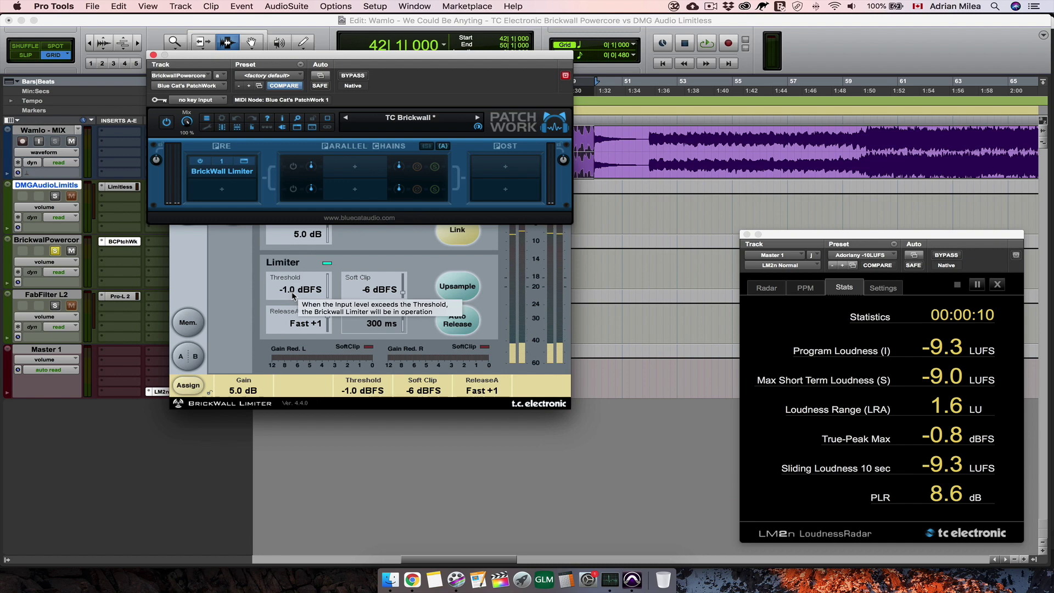
- Bring up the BrickWall Limiter settings, close its plugin window, and play bars 42 to 50 through the Brickwall PowerCore track
left_click(247, 288)
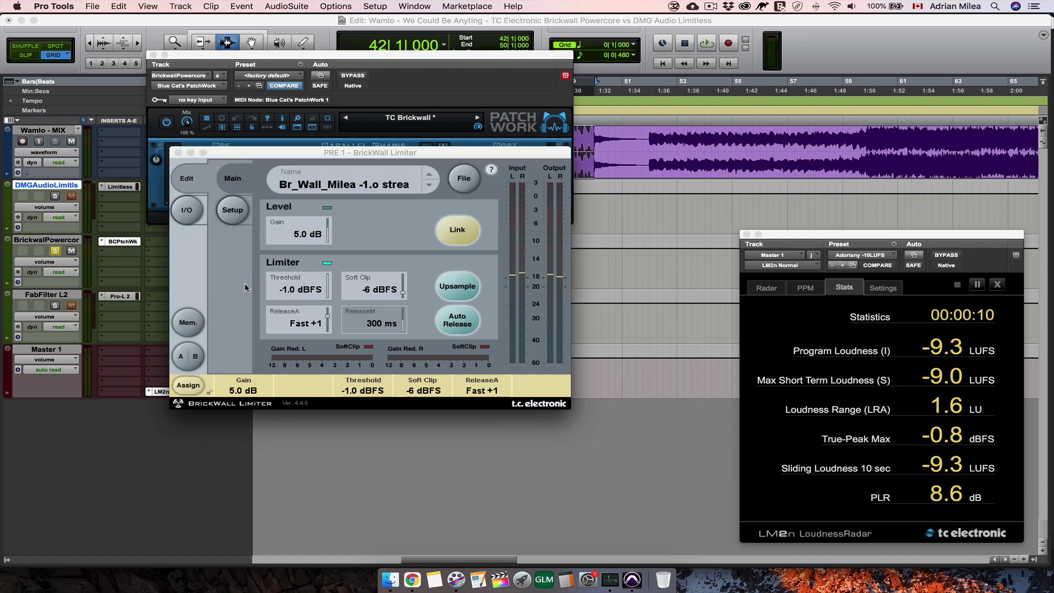
left_click(154, 55)
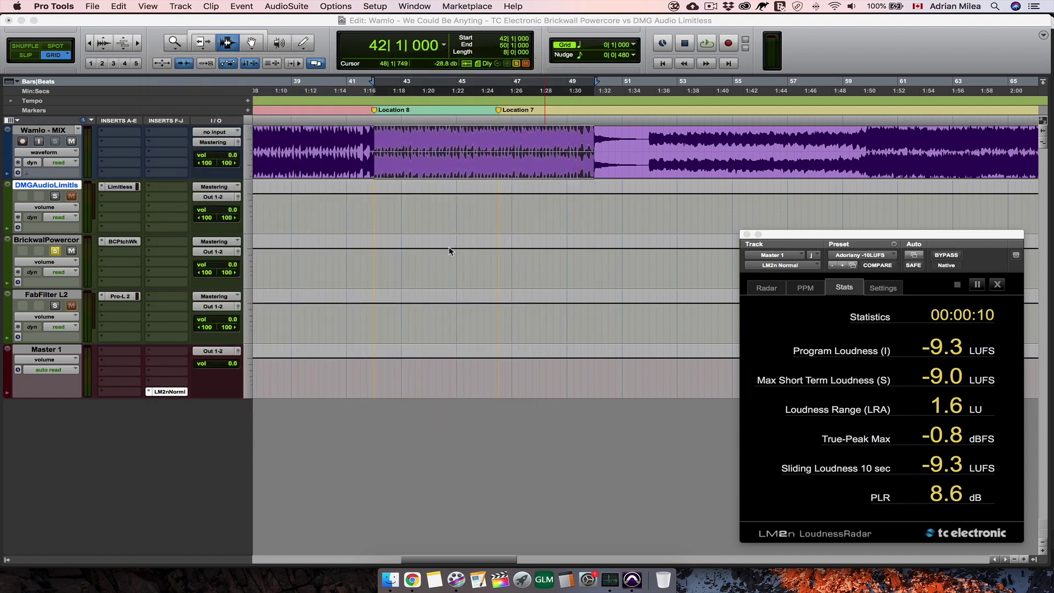
left_click(820, 55)
key("space")
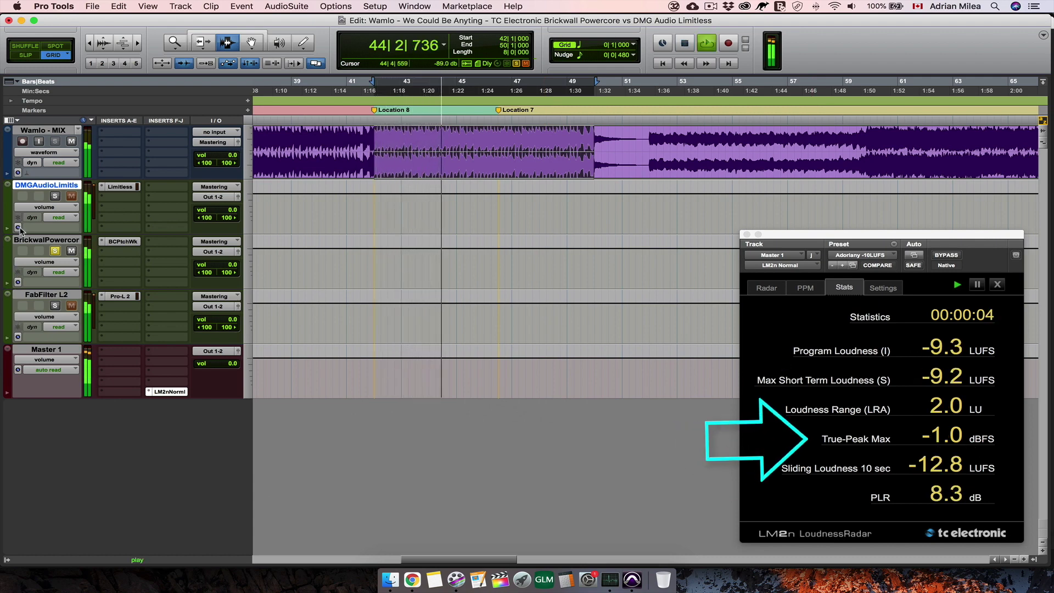
- Switch the solo to the DMG Audio Limitless track, restart playback from bar 42 to check true peak, and open the Limitless insert
left_click(54, 196)
key("space")
key("space")
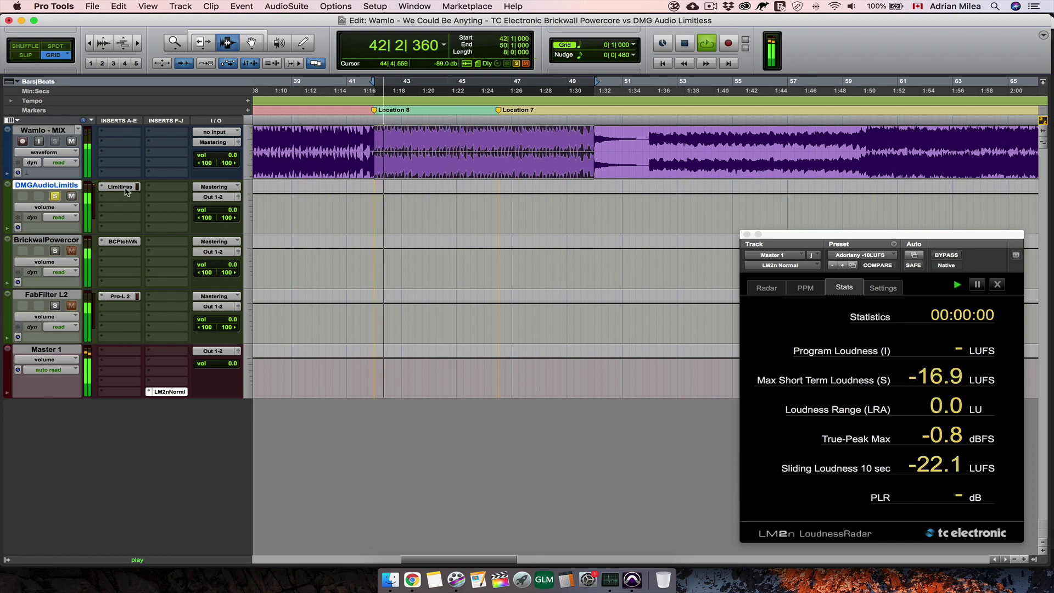
left_click(125, 187)
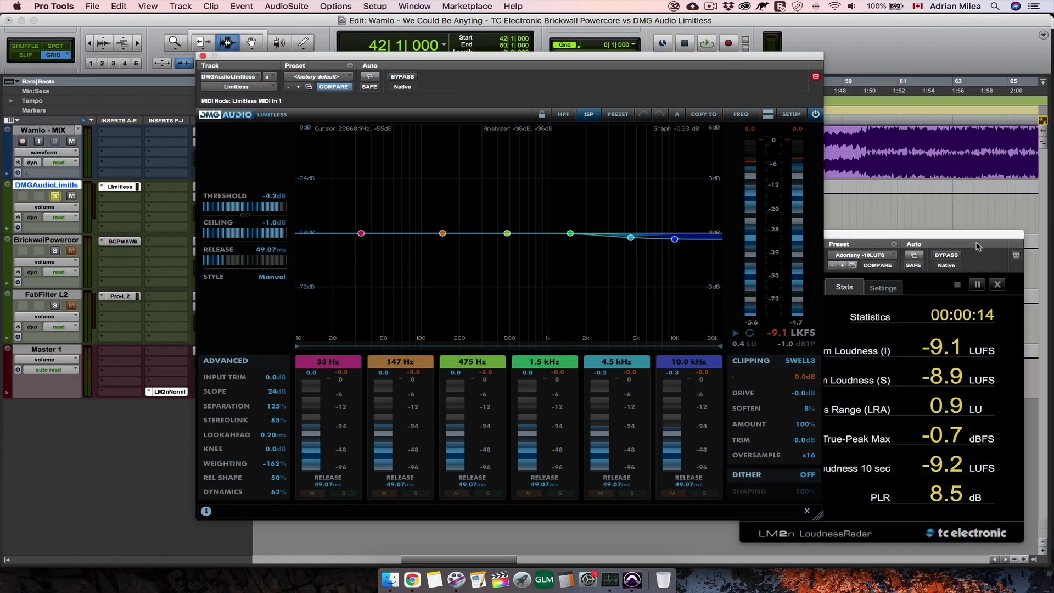
- Close the LM2n loudness meter and move the Limitless window clear of the track inserts and I/O columns
left_click(887, 240)
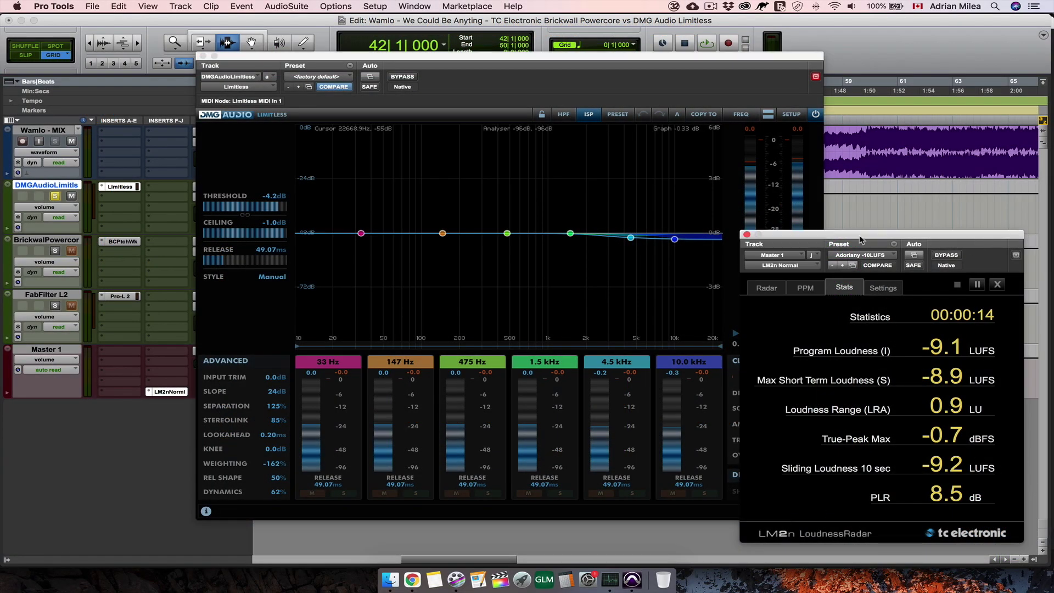
left_click(746, 234)
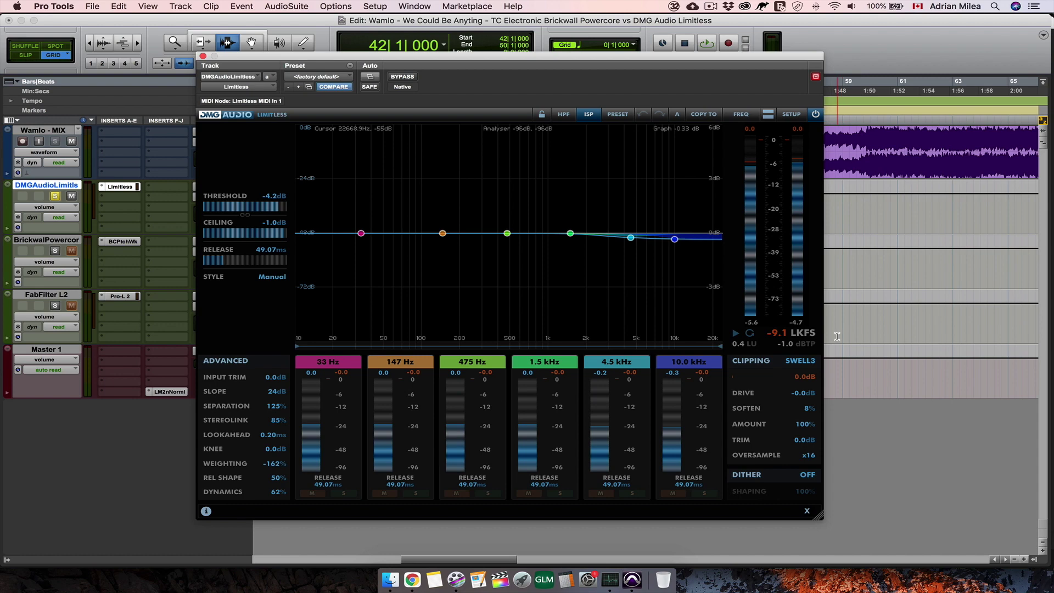
left_click_drag(472, 61, 550, 61)
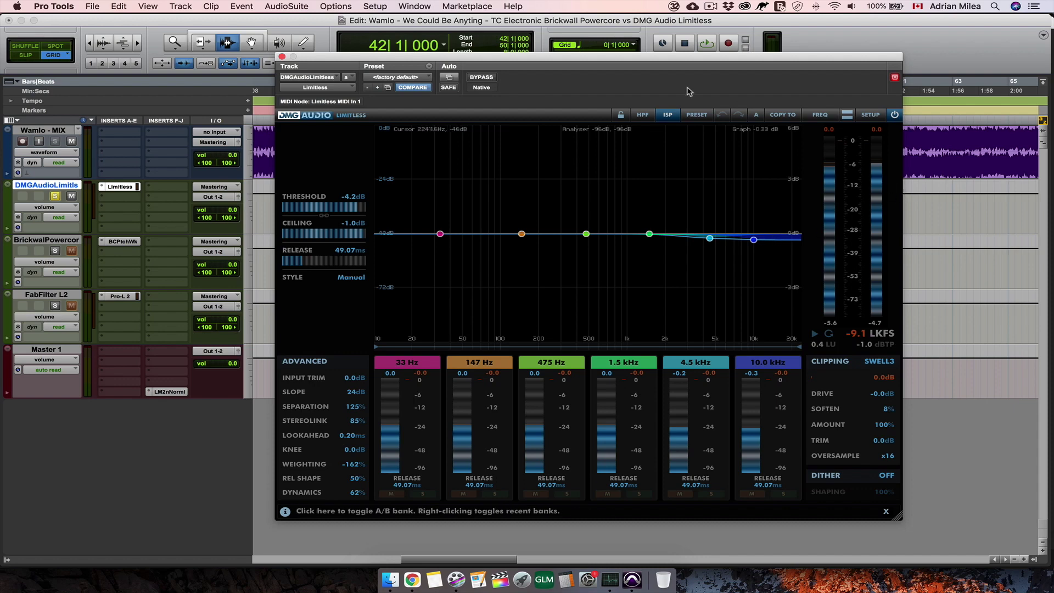
left_click_drag(508, 64, 520, 65)
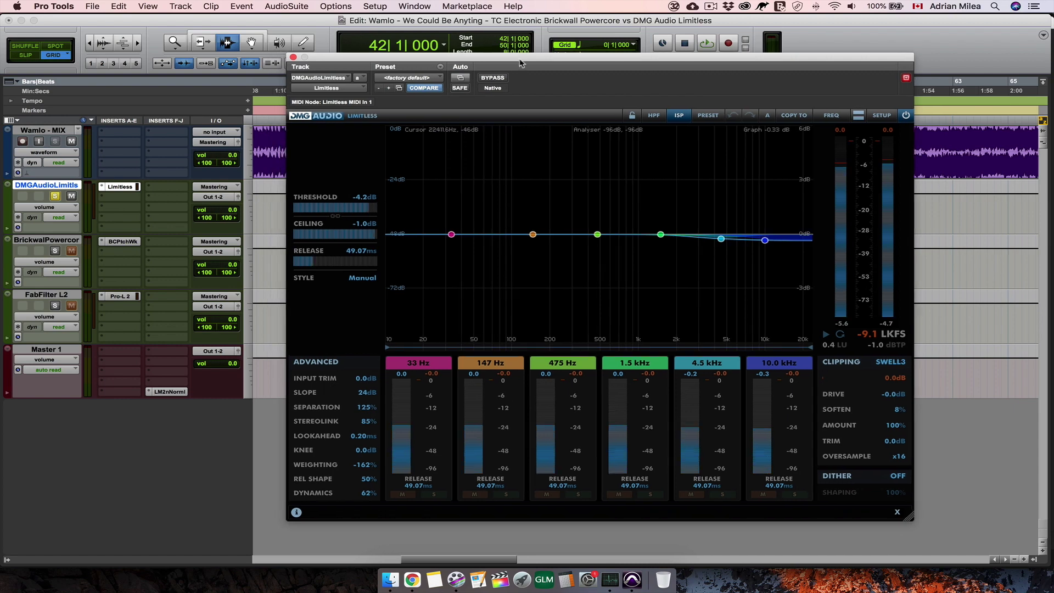
left_click(326, 118)
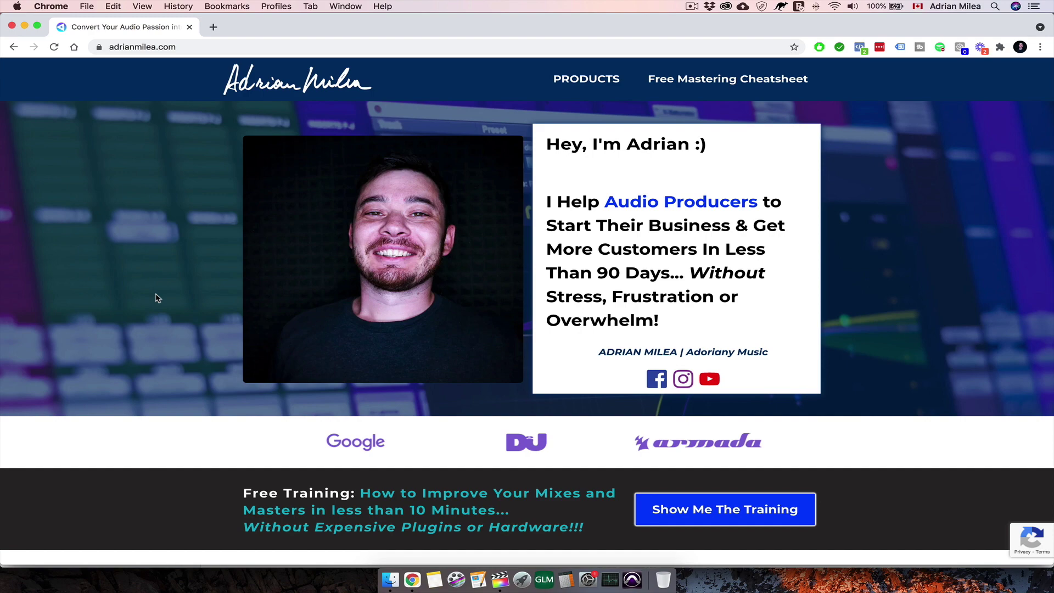
- Look through the audio mastering, music production and audio business programs on the training website in Chrome
scroll(157, 298, "down", 10)
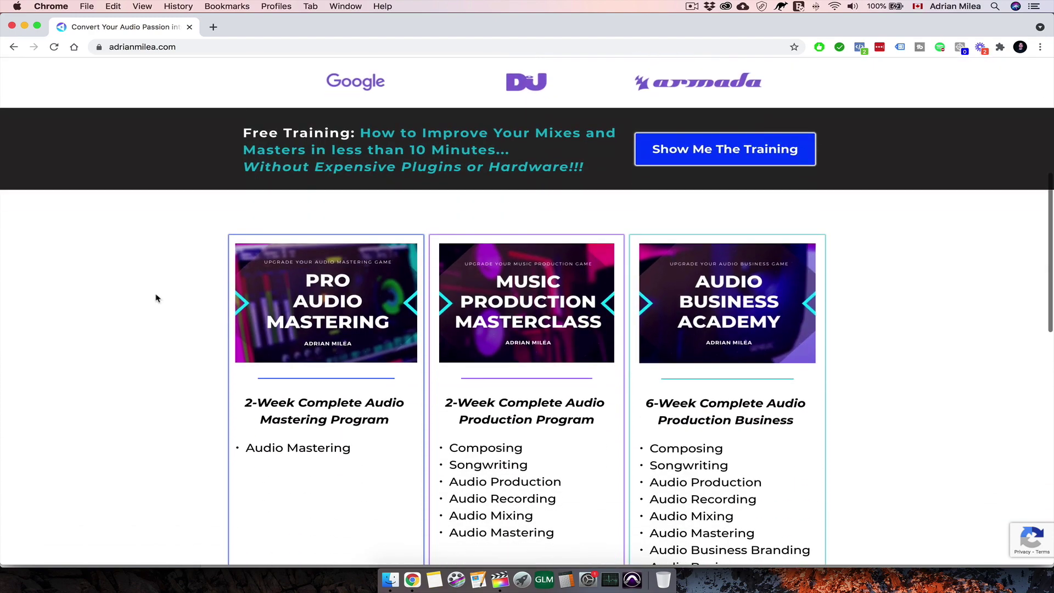
scroll(156, 299, "down", 3)
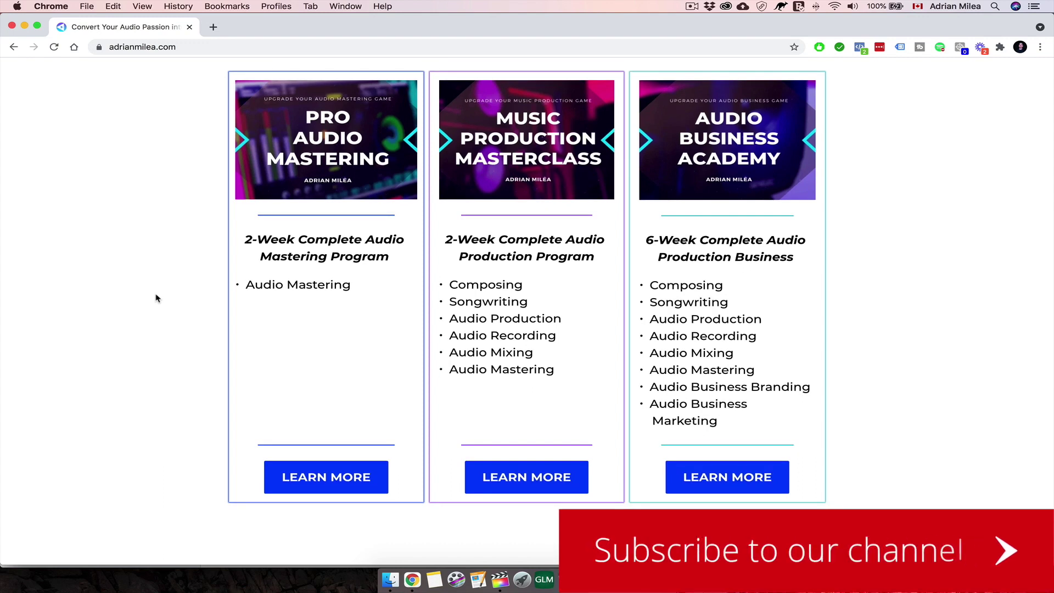